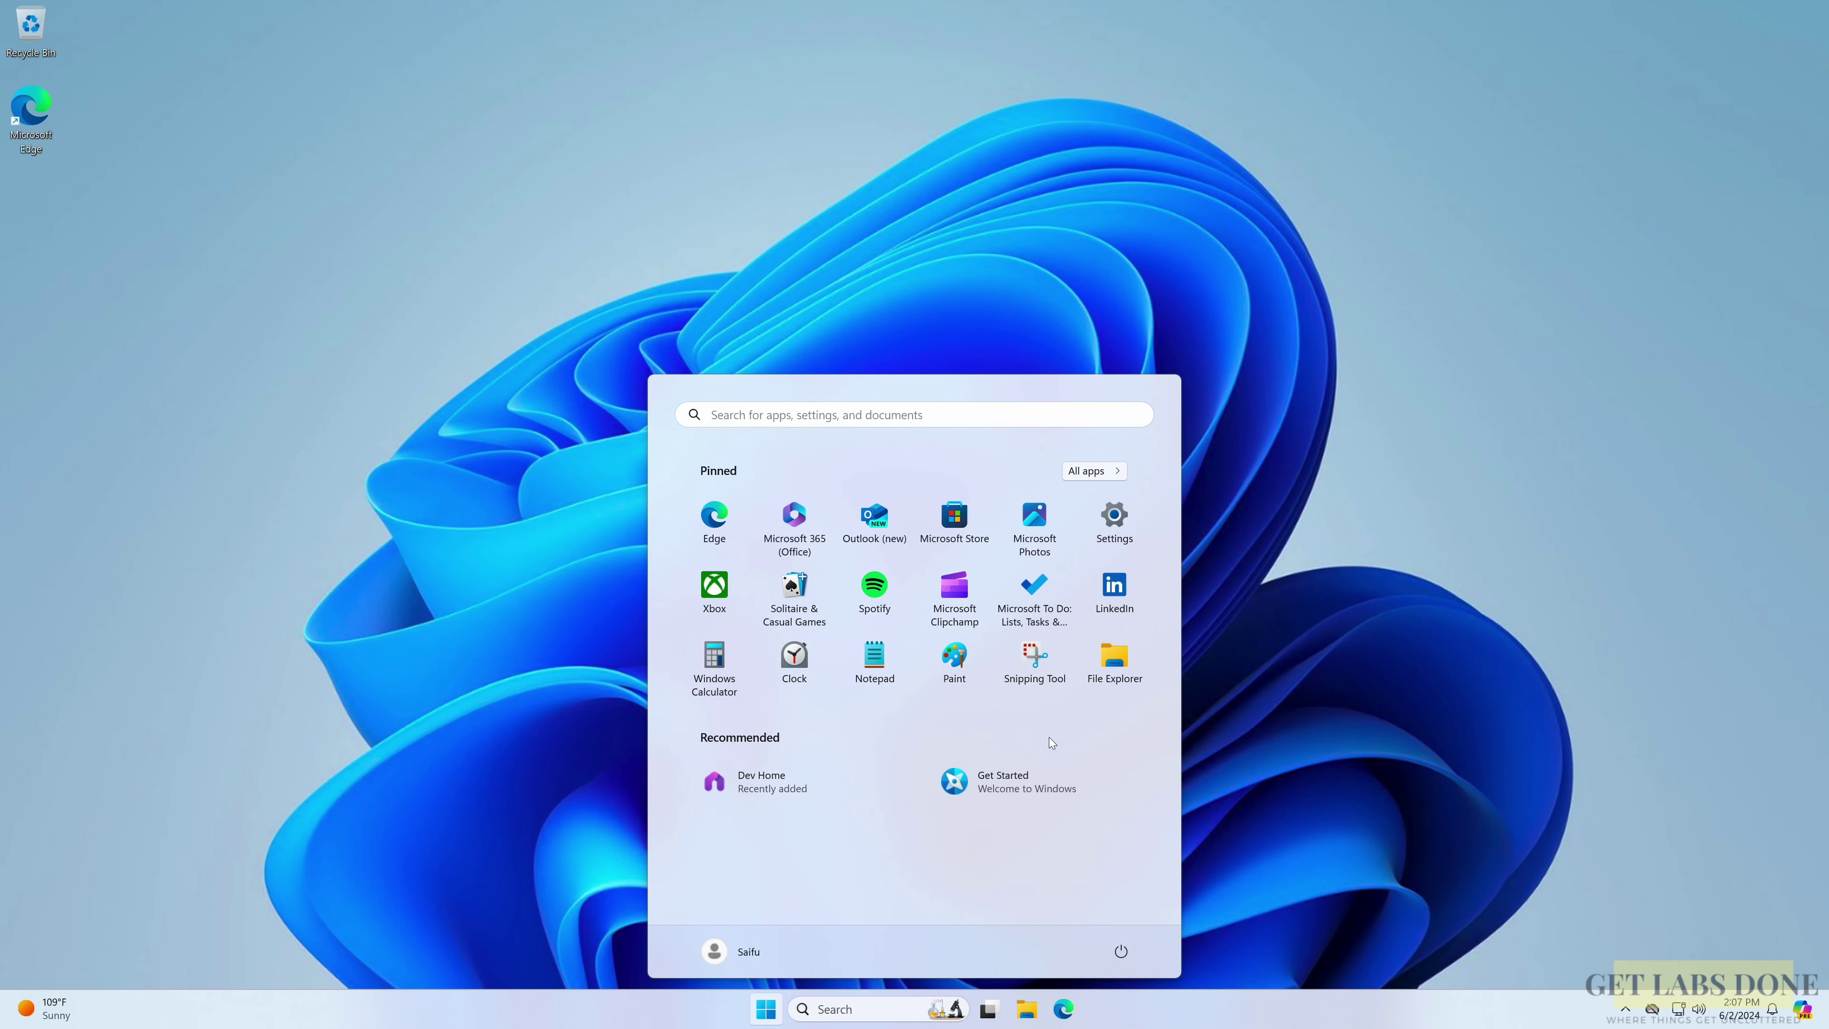
Dismiss the Windows Start menu and take the Windows 11 VM out of full screen into a window.
click(1194, 638)
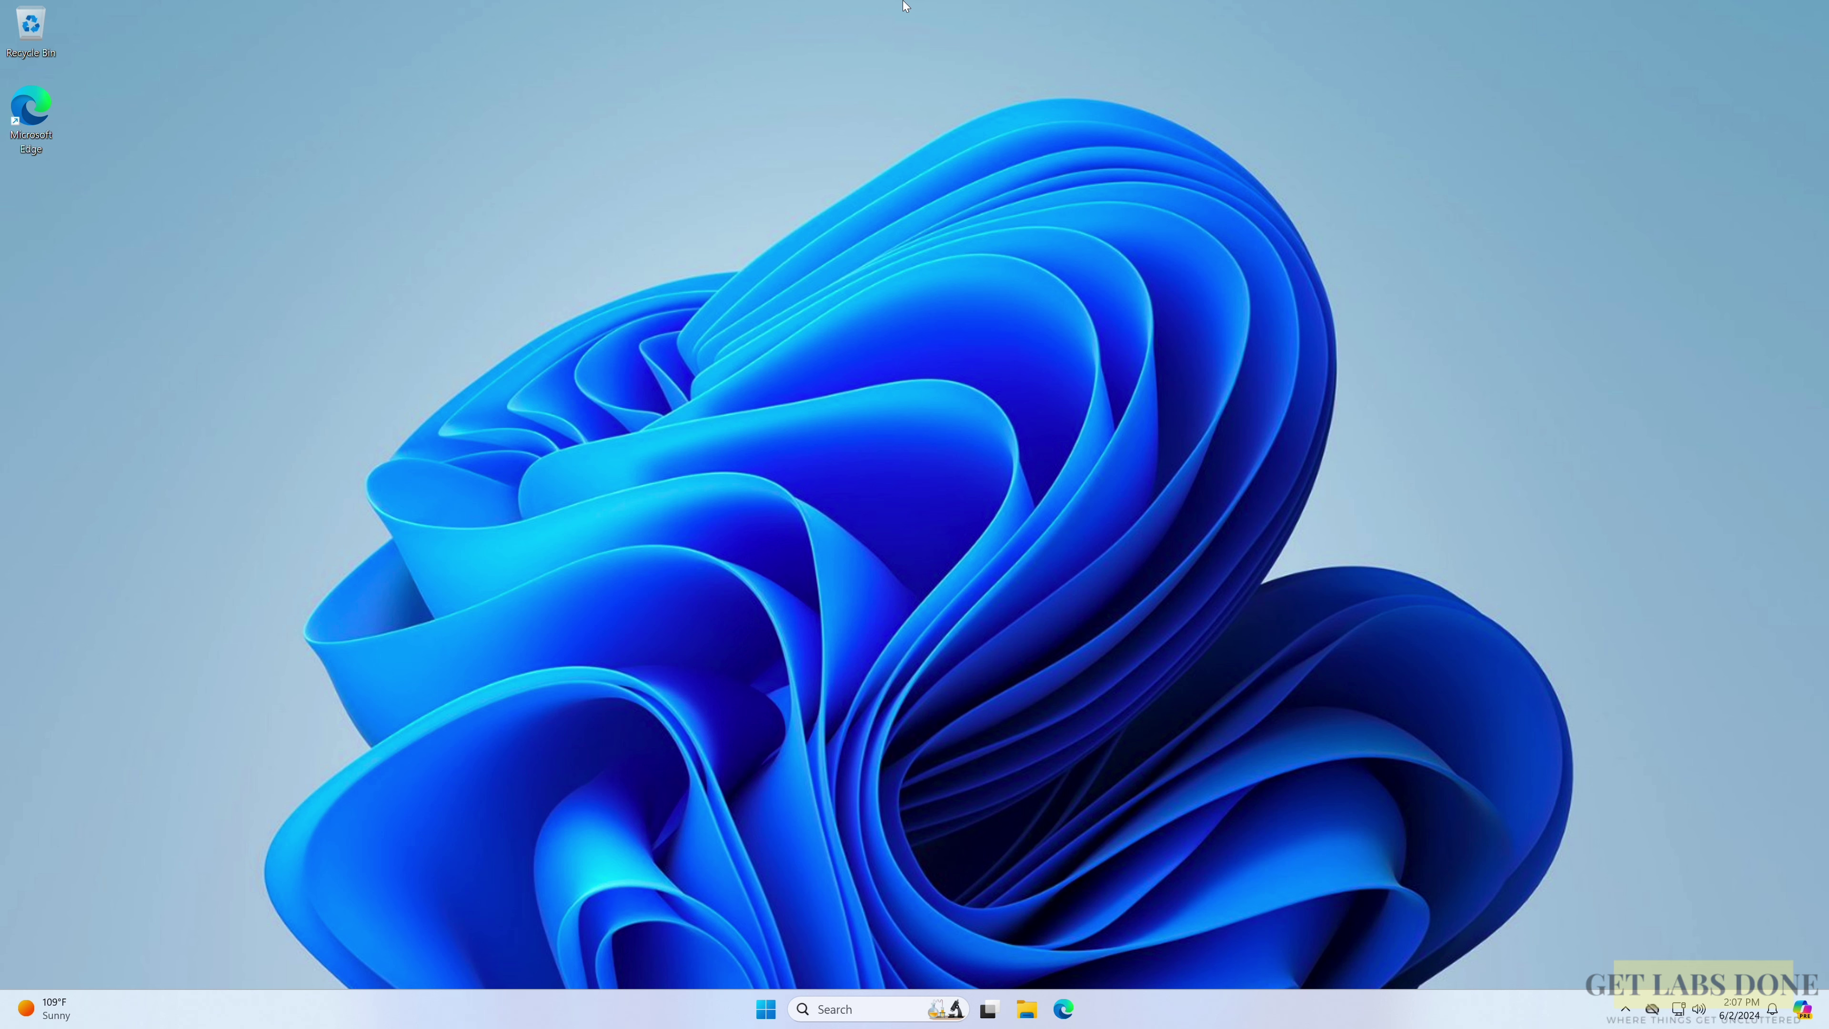
mouse_move(905, 6)
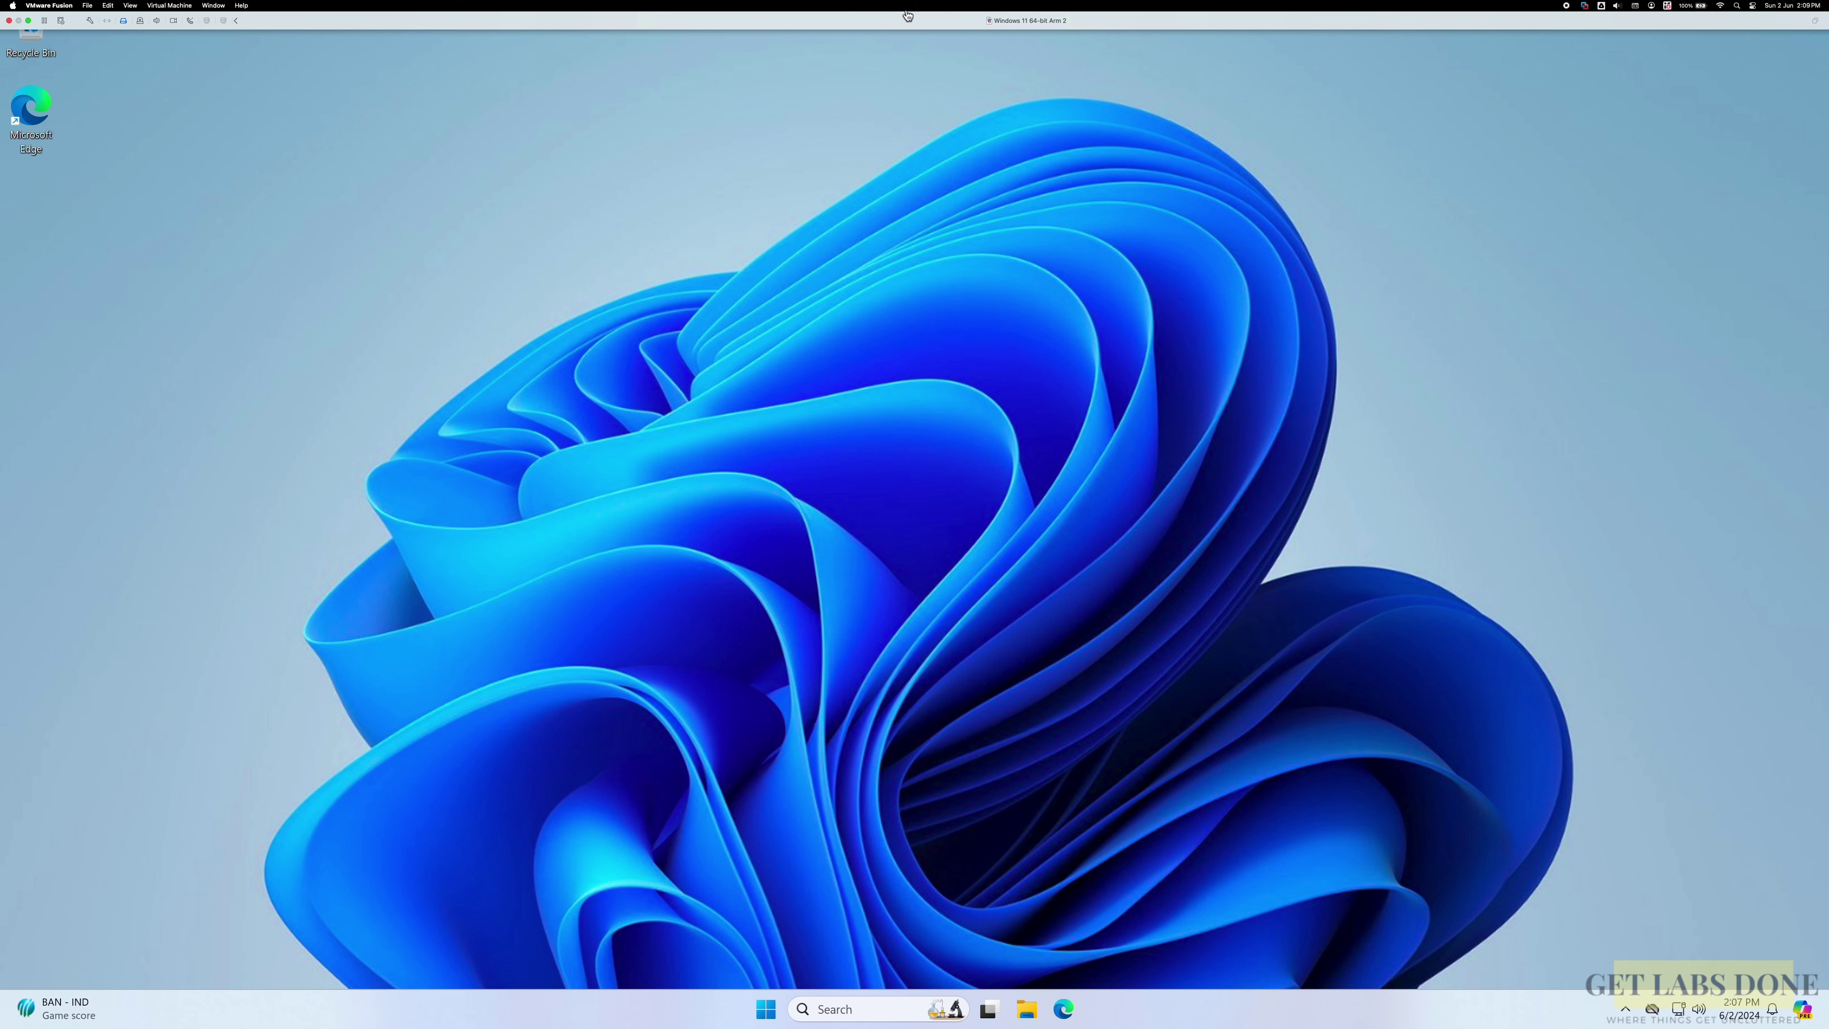
click(28, 20)
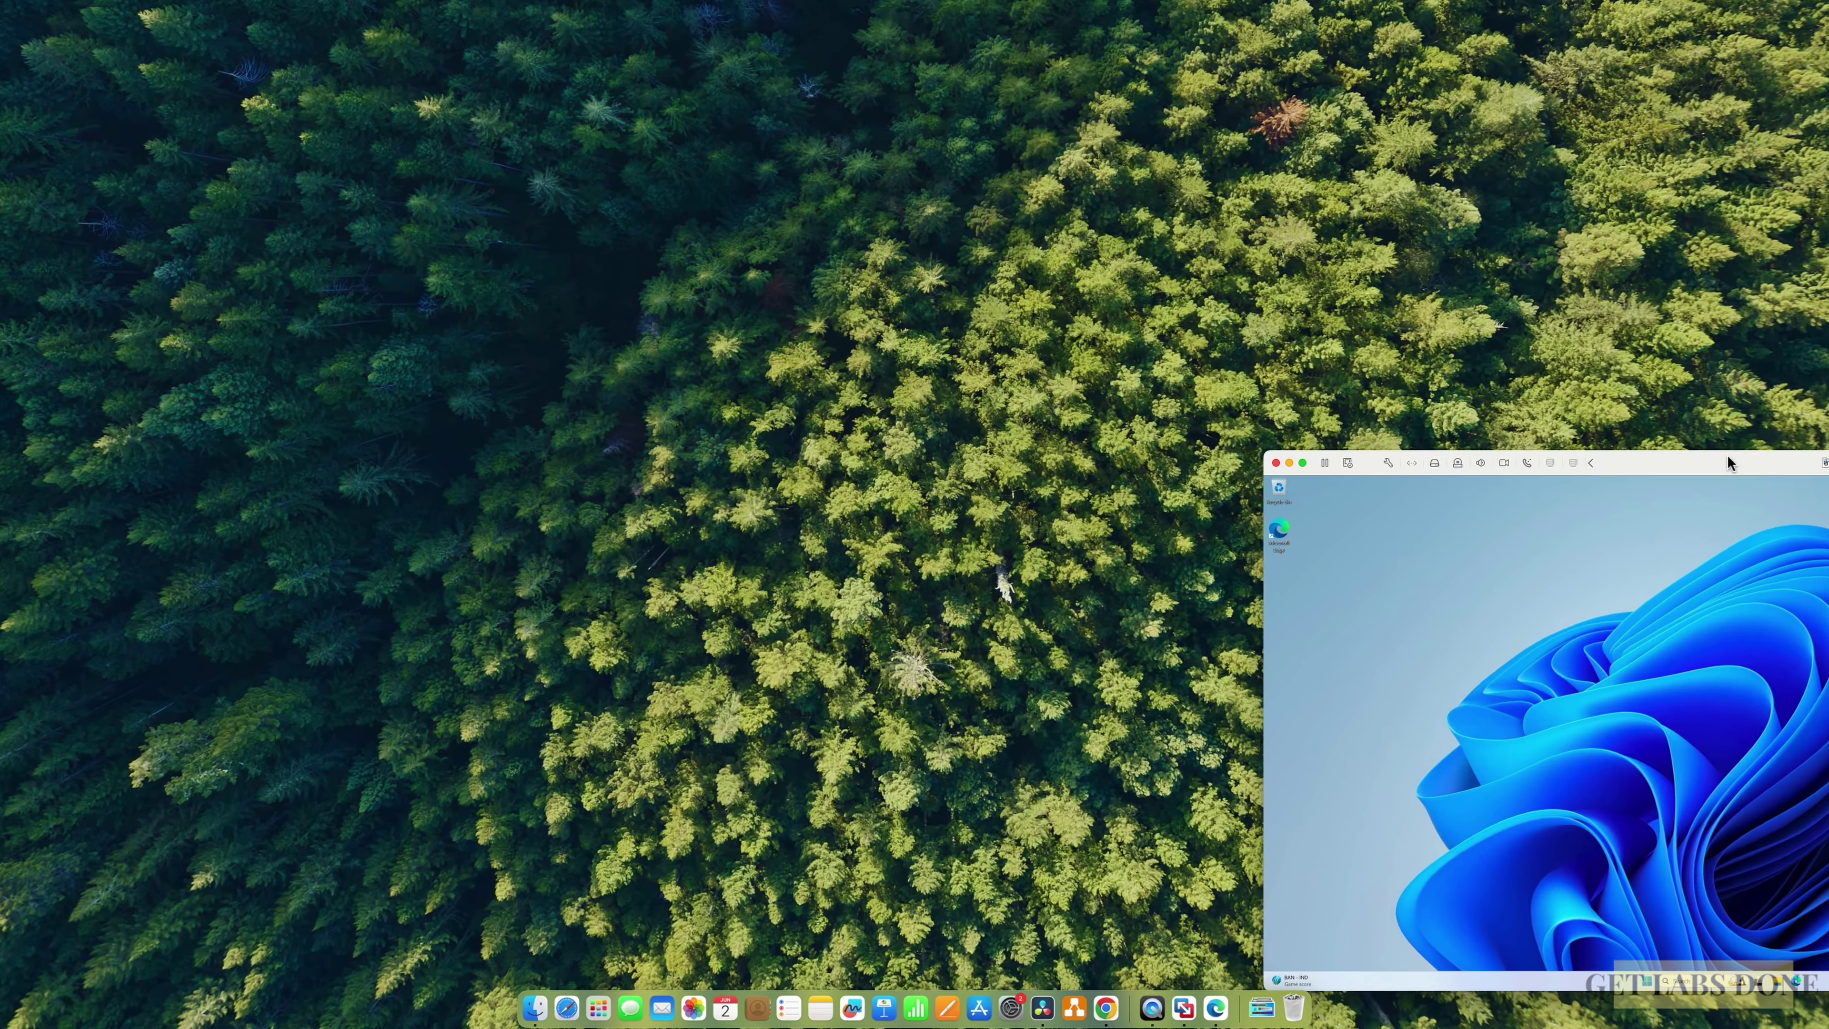
Drag the Windows 11 virtual machine window to the centre of the Mac desktop.
drag(1656, 517, 908, 253)
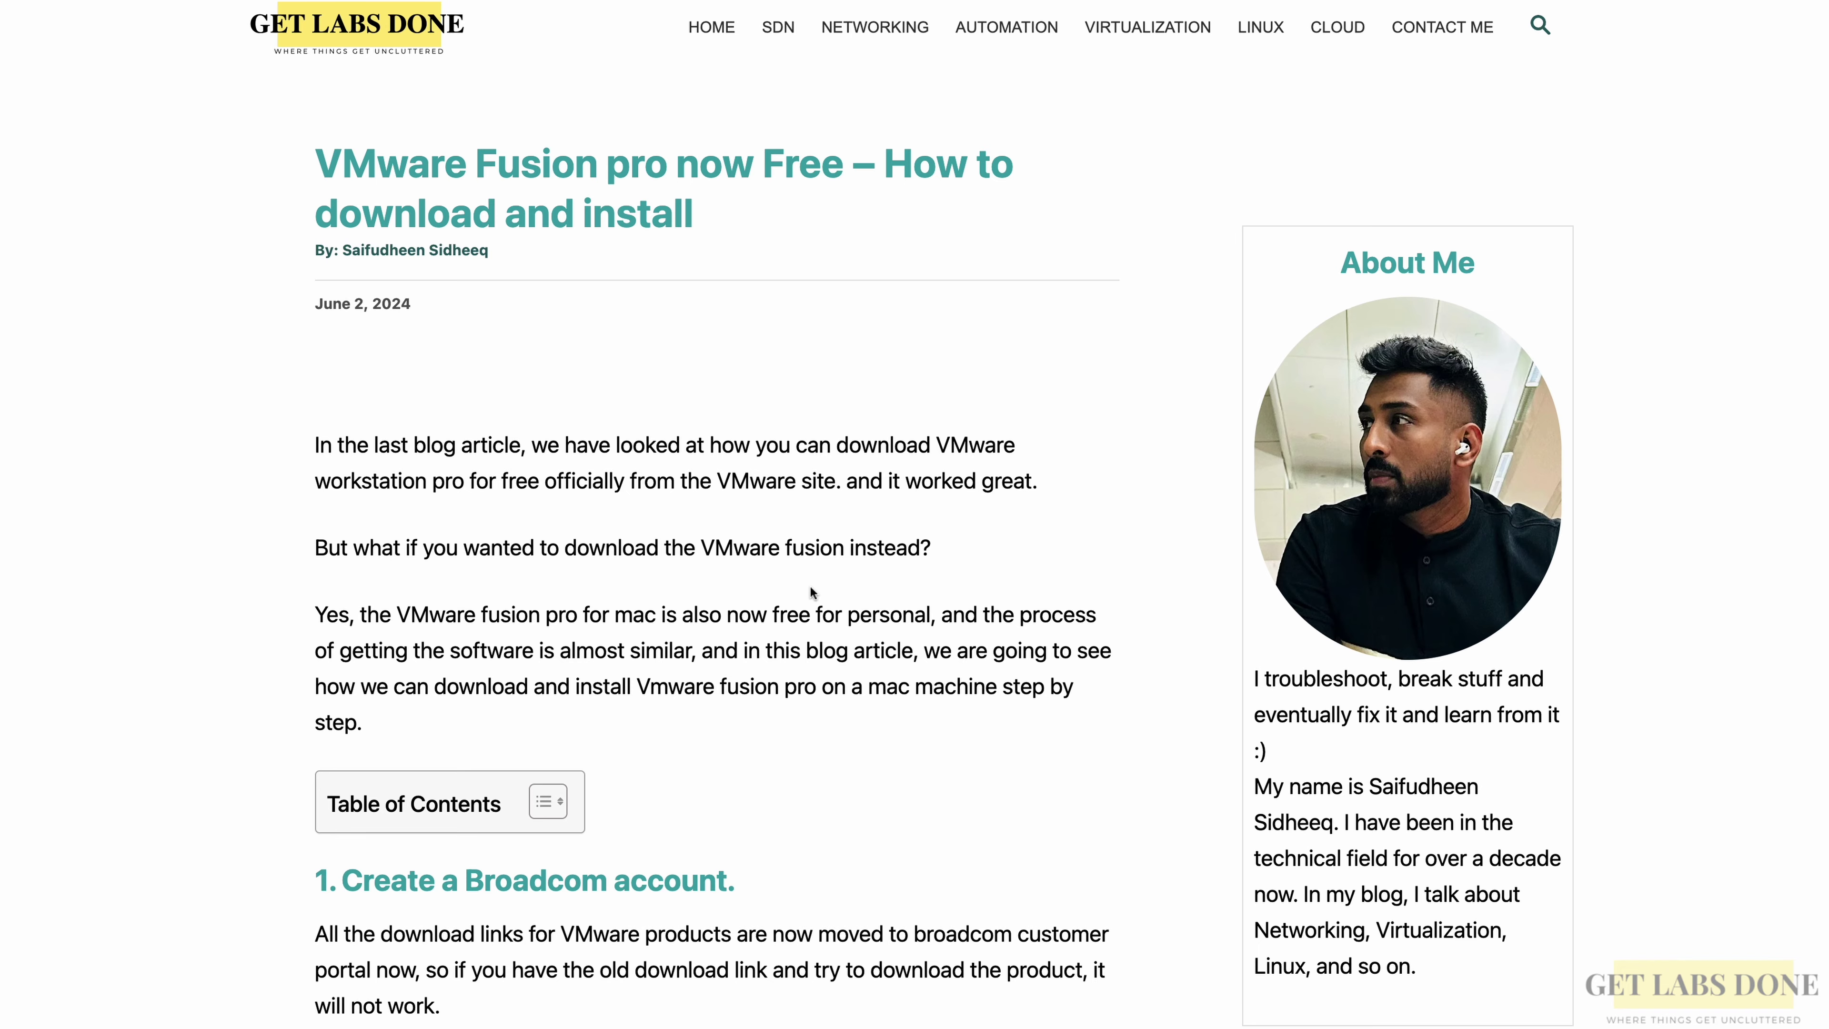
Scroll the Fusion Pro article down to its 'Click here to goto the broadcom site' step.
scroll(809, 585, down, 5)
scroll(809, 585, down, 4)
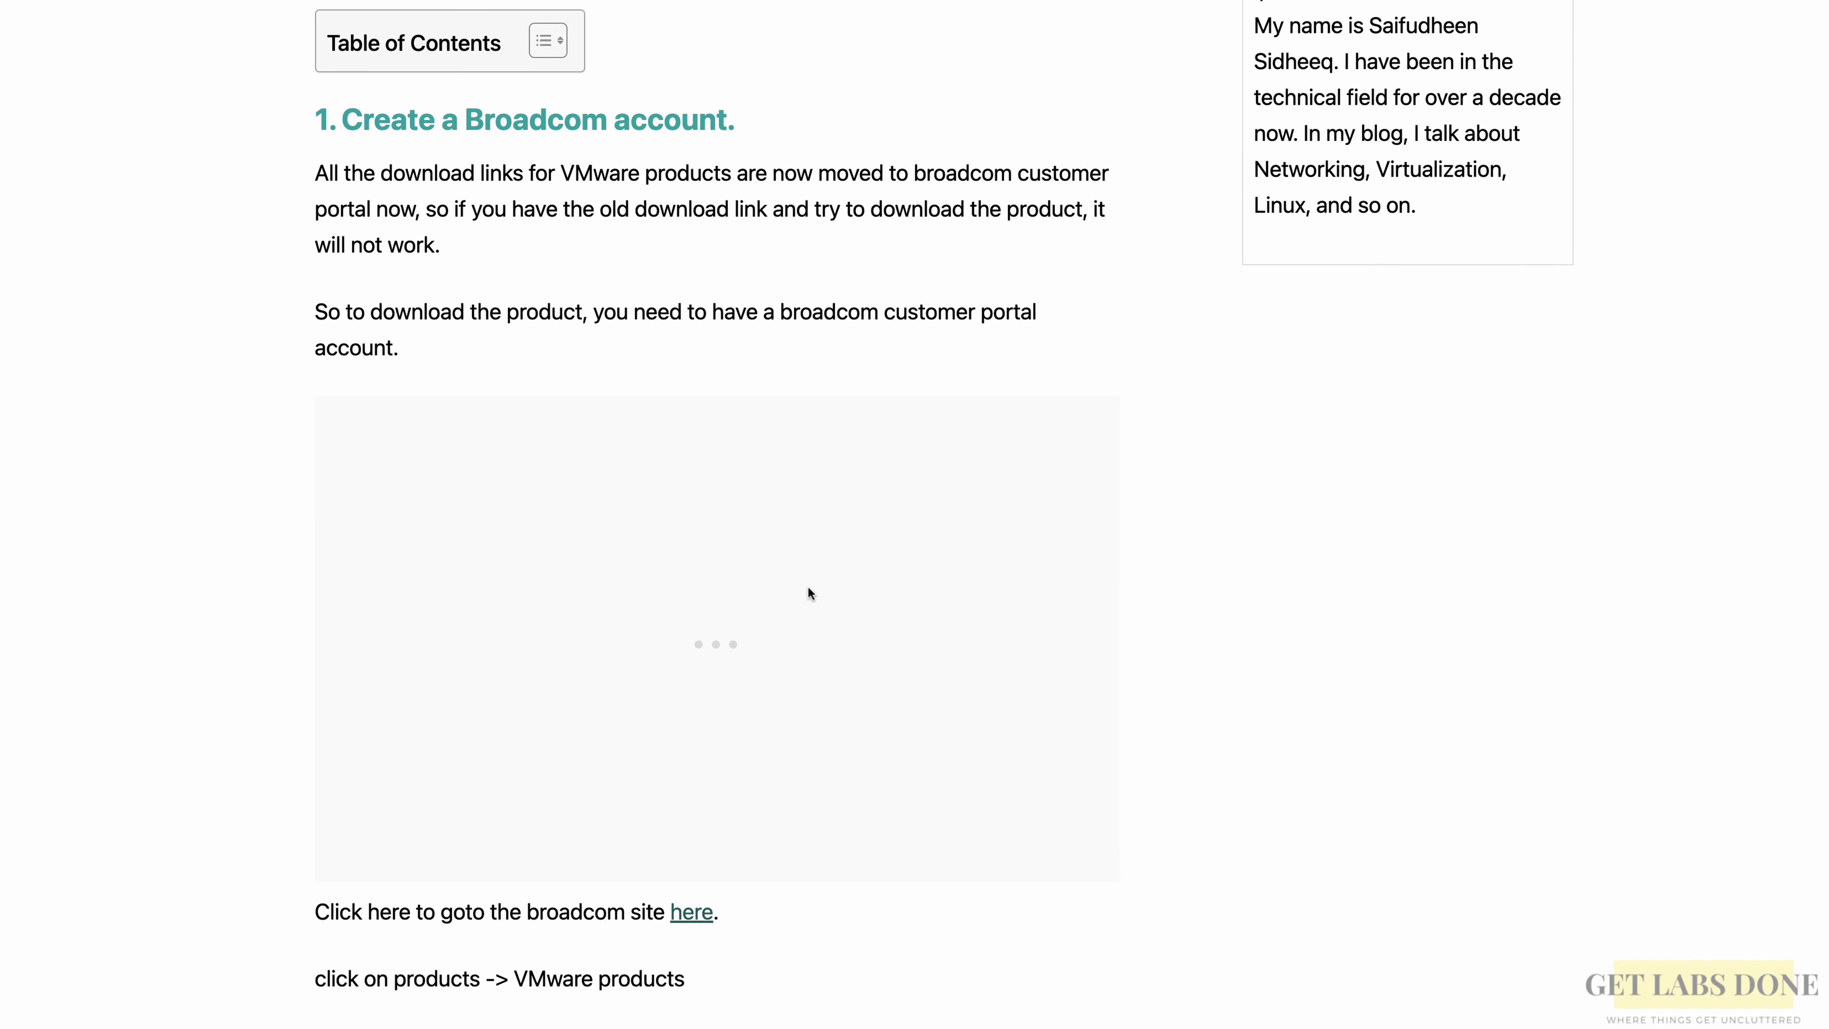
scroll(896, 517, down, 6)
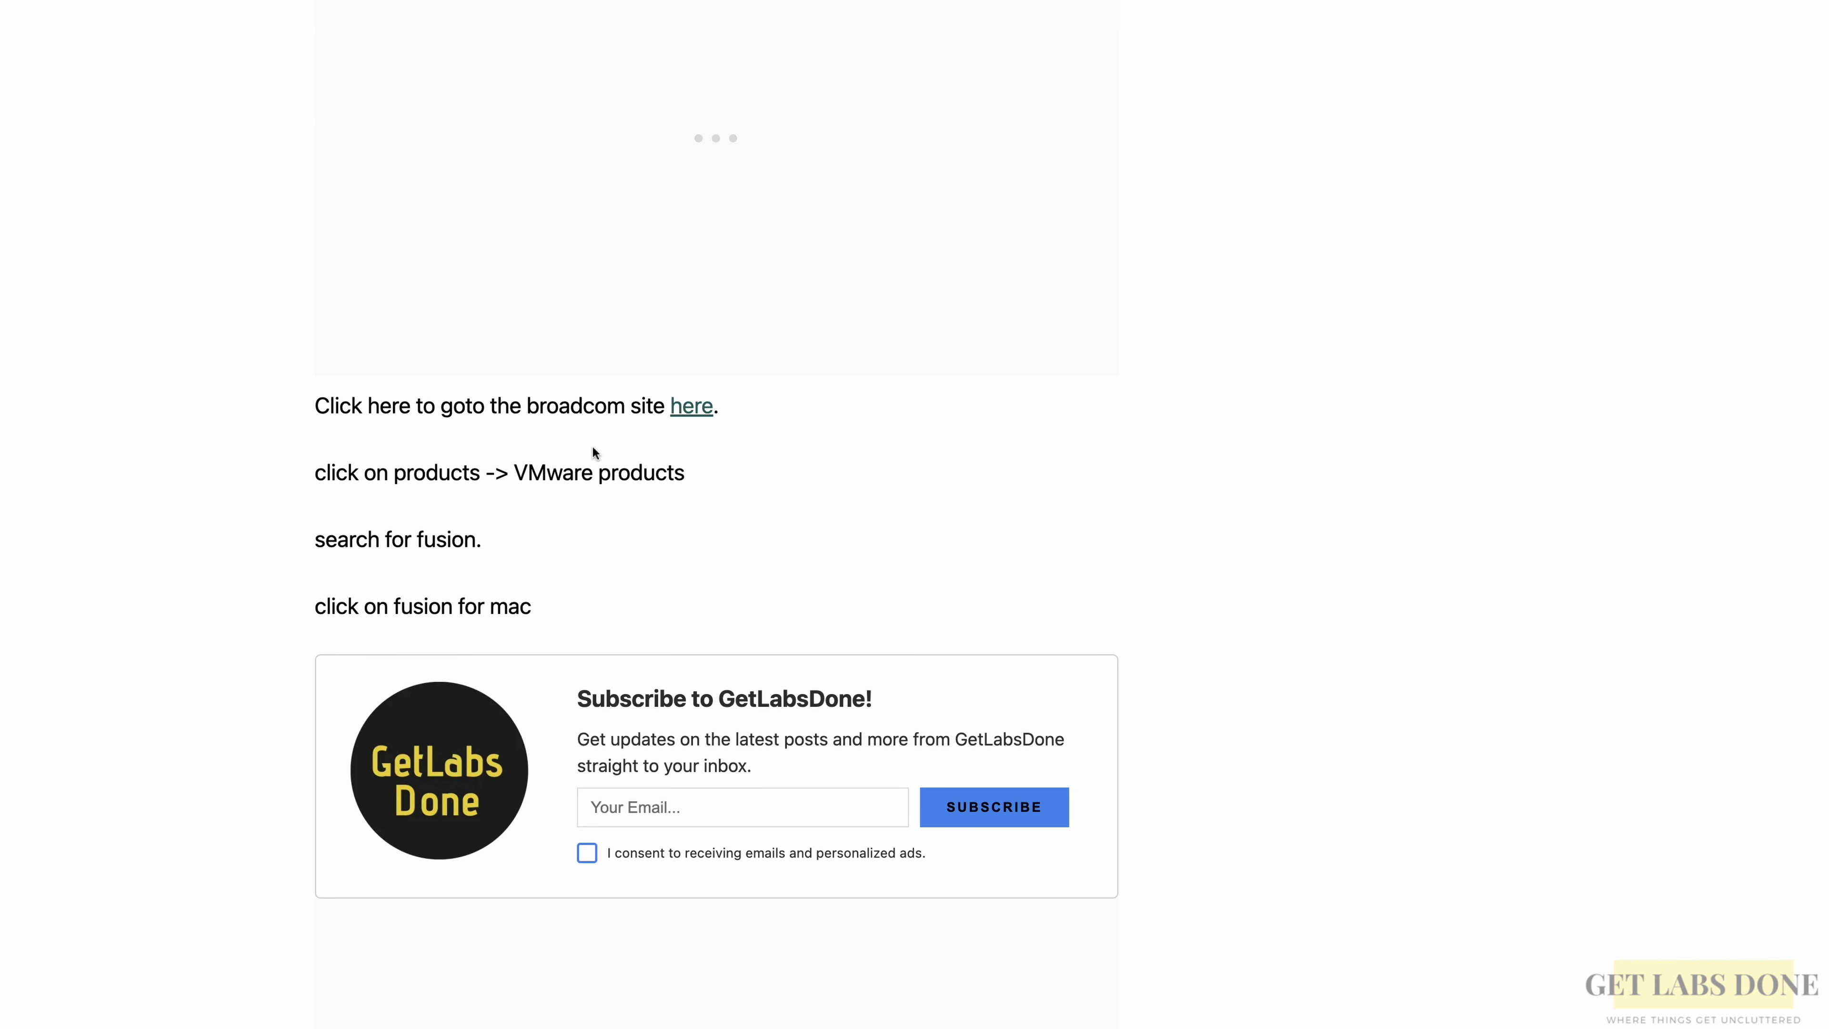
Follow the article's link to Broadcom and open the VMware Products catalogue.
click(701, 405)
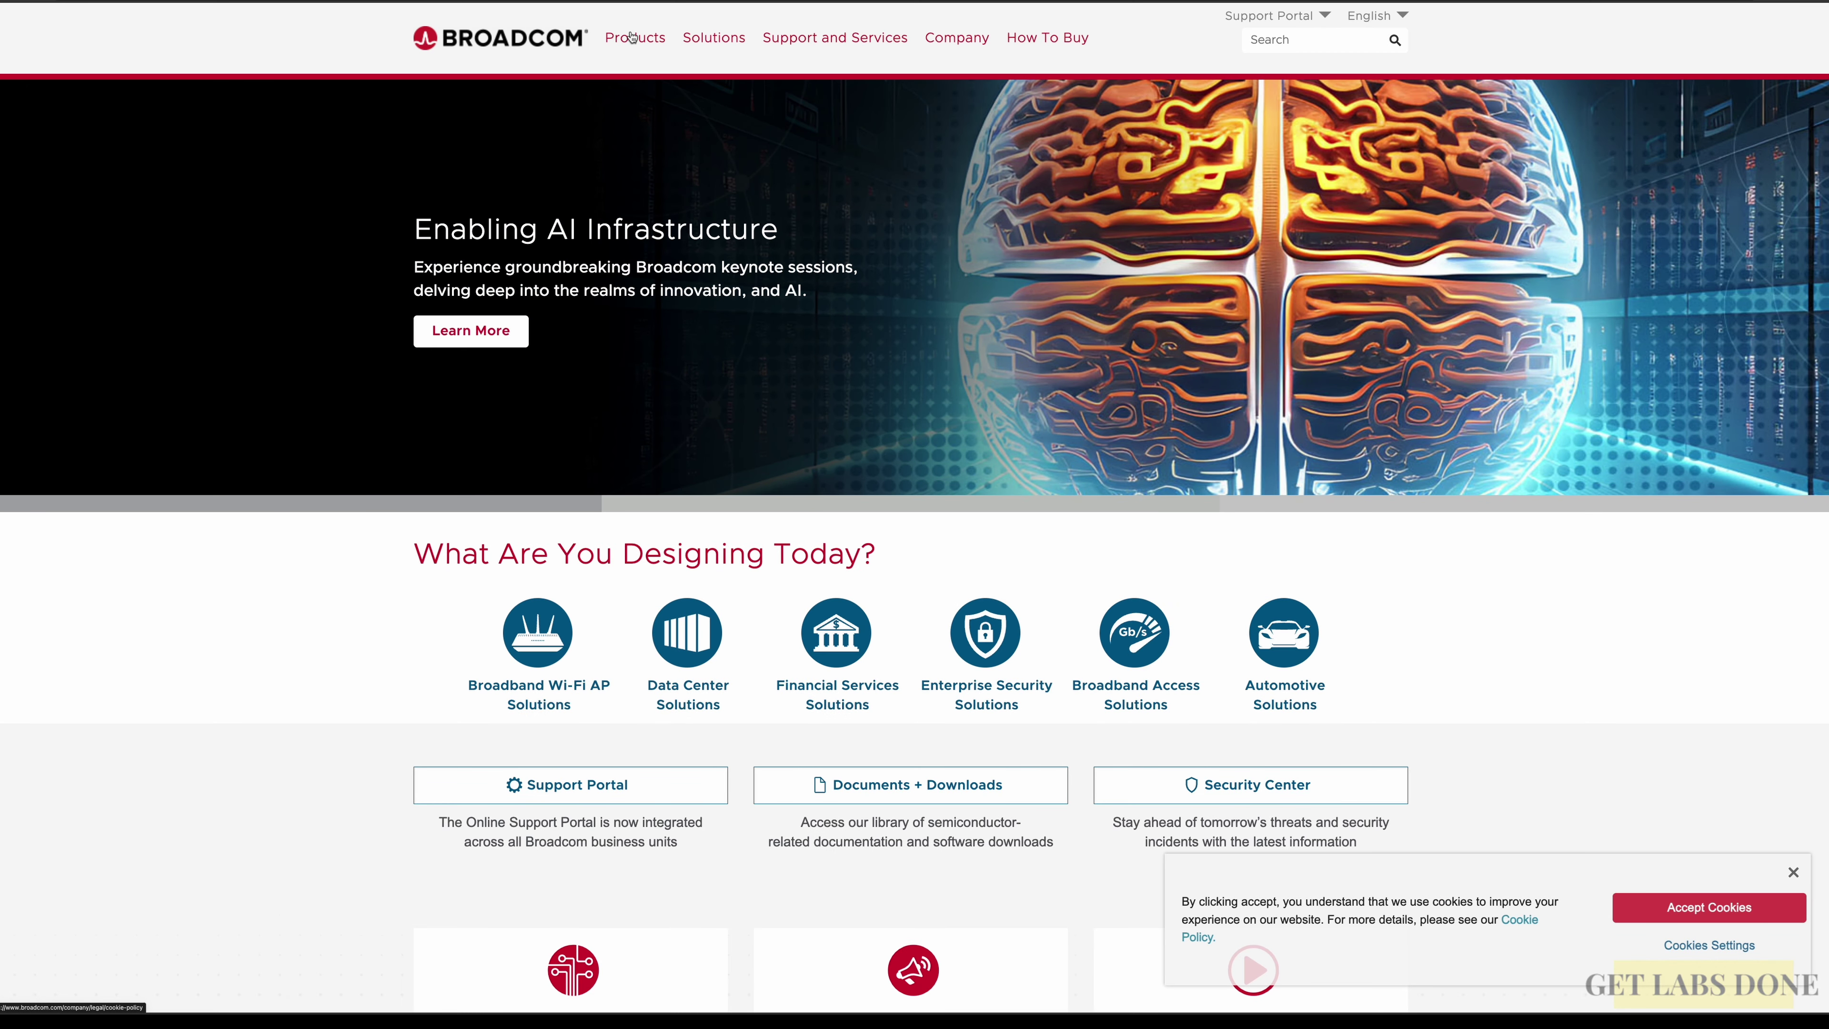
click(630, 38)
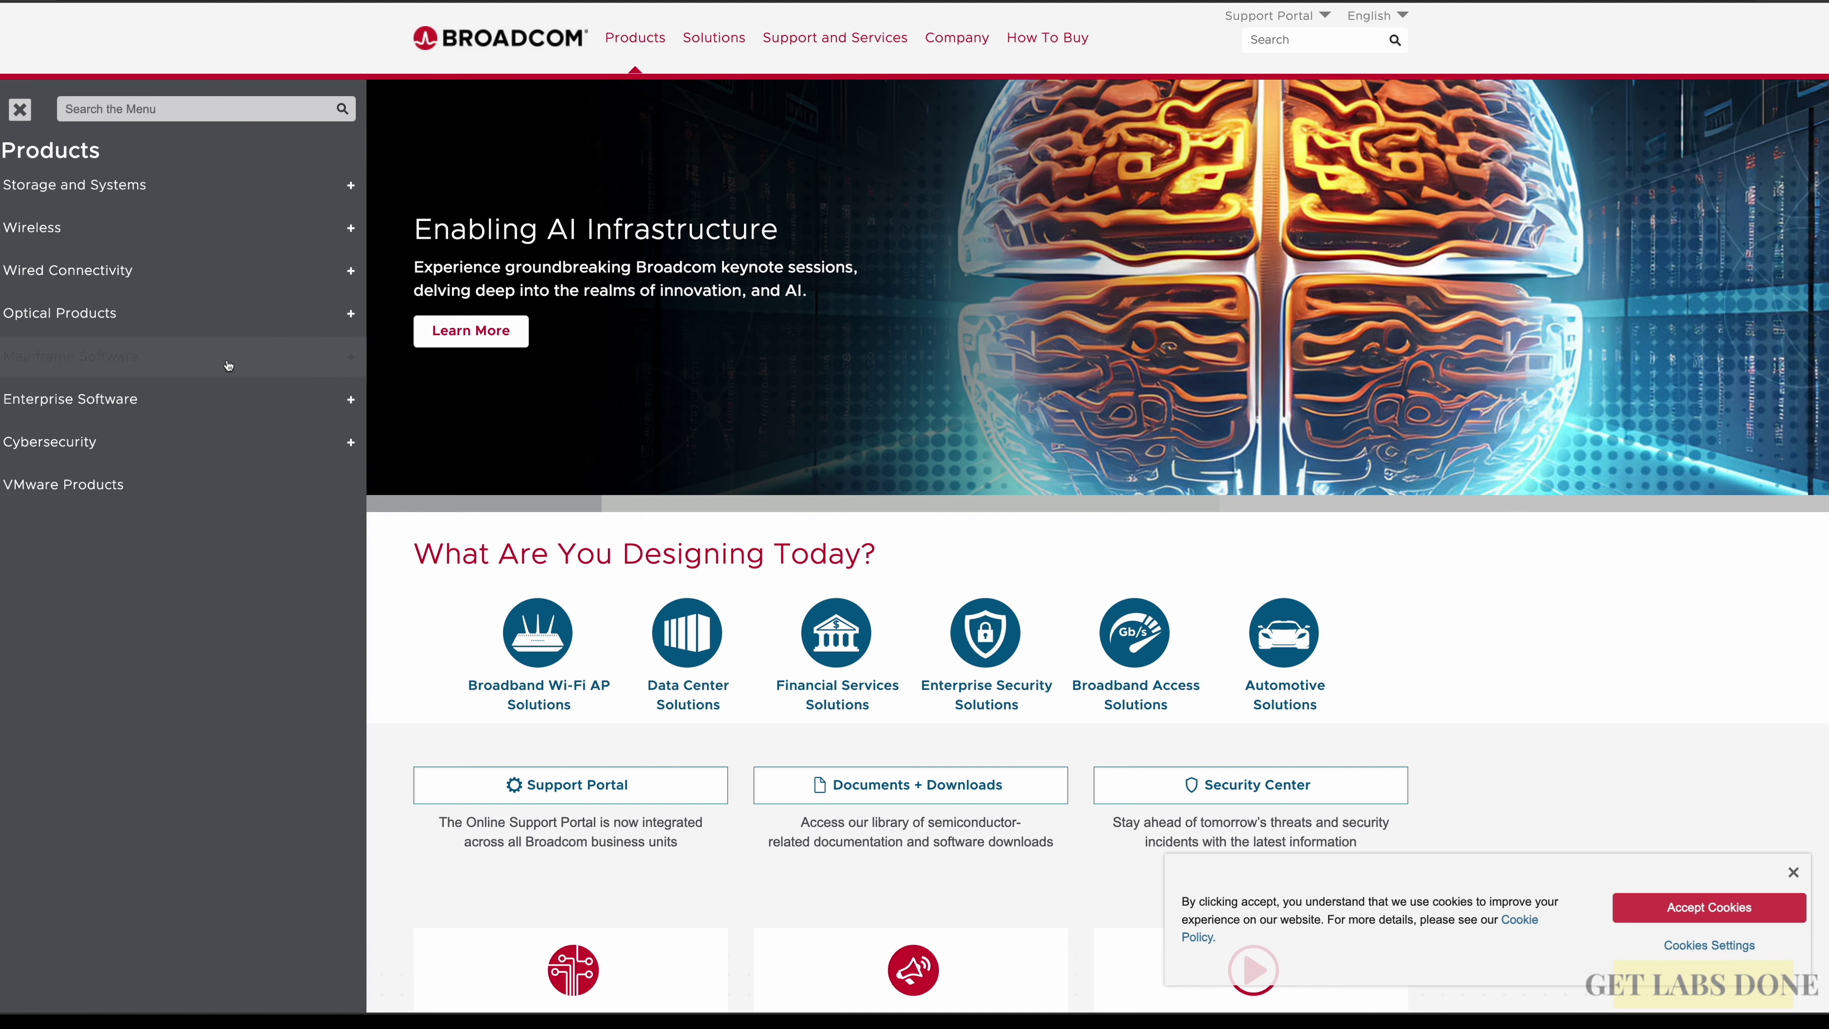
click(94, 495)
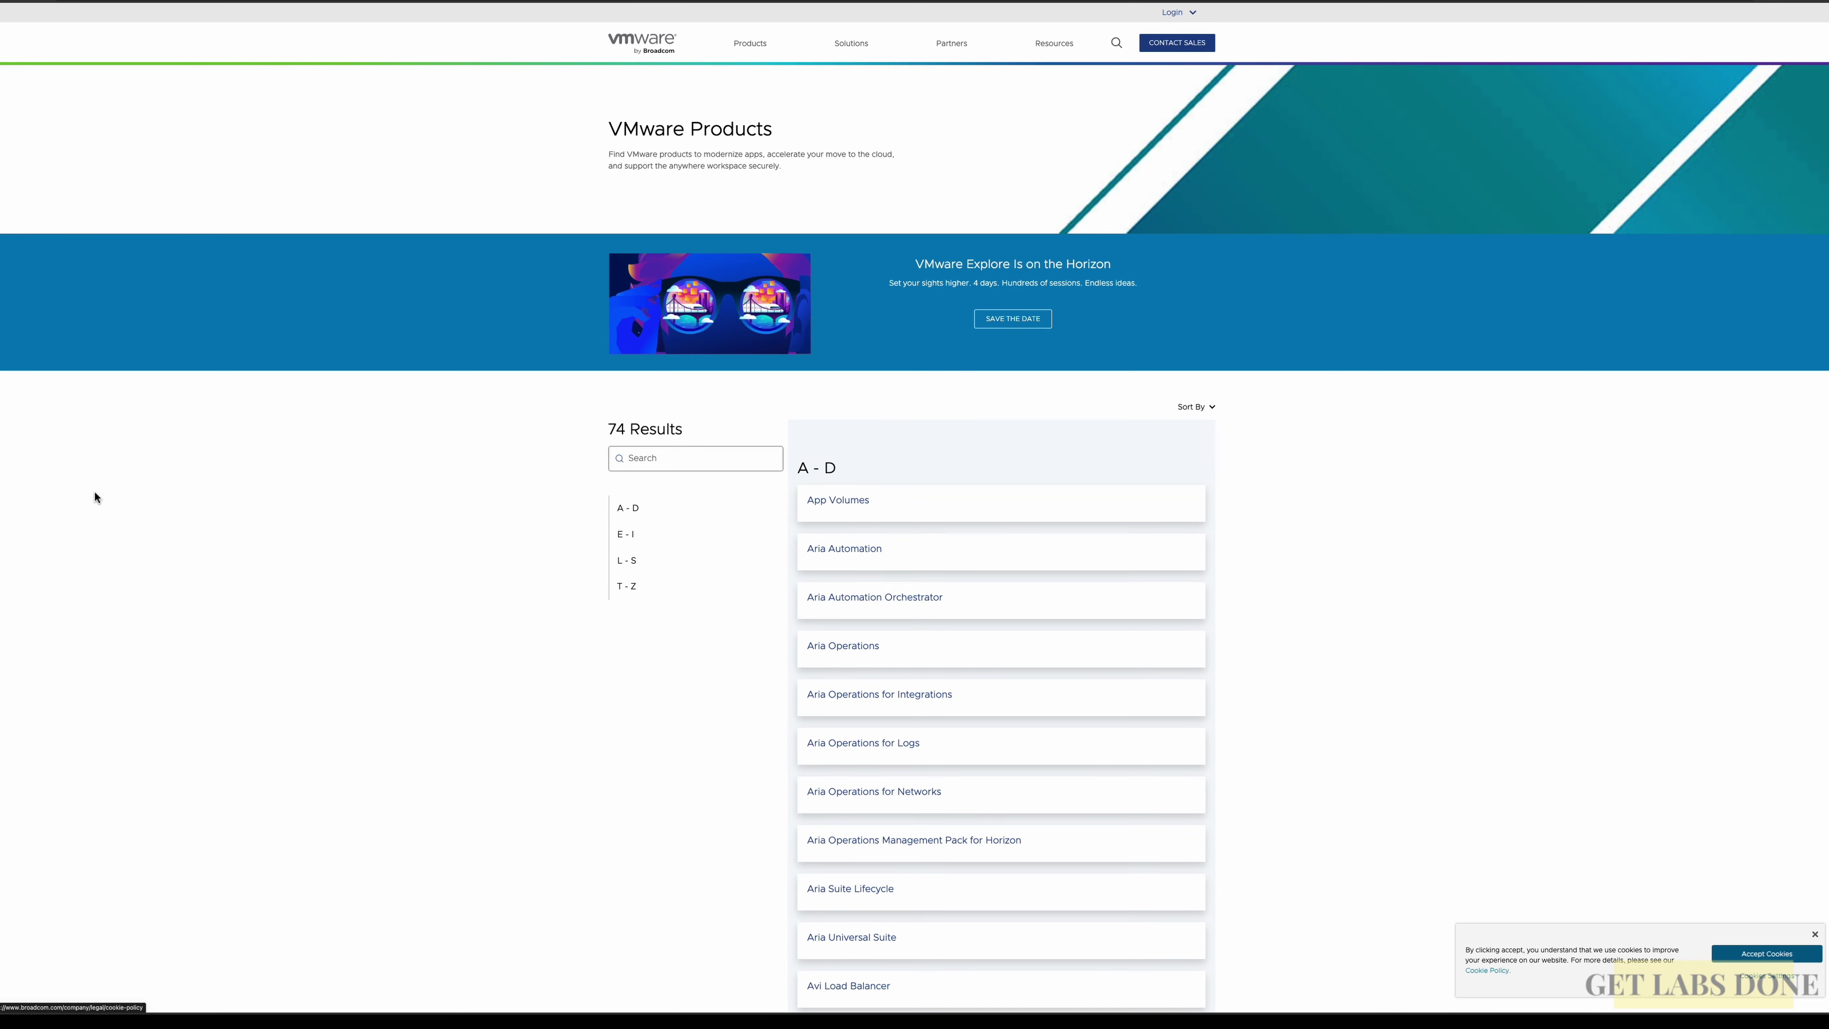
Search the catalogue for 'fusion', open Fusion for Mac, and choose DOWNLOAD NOW.
click(737, 464)
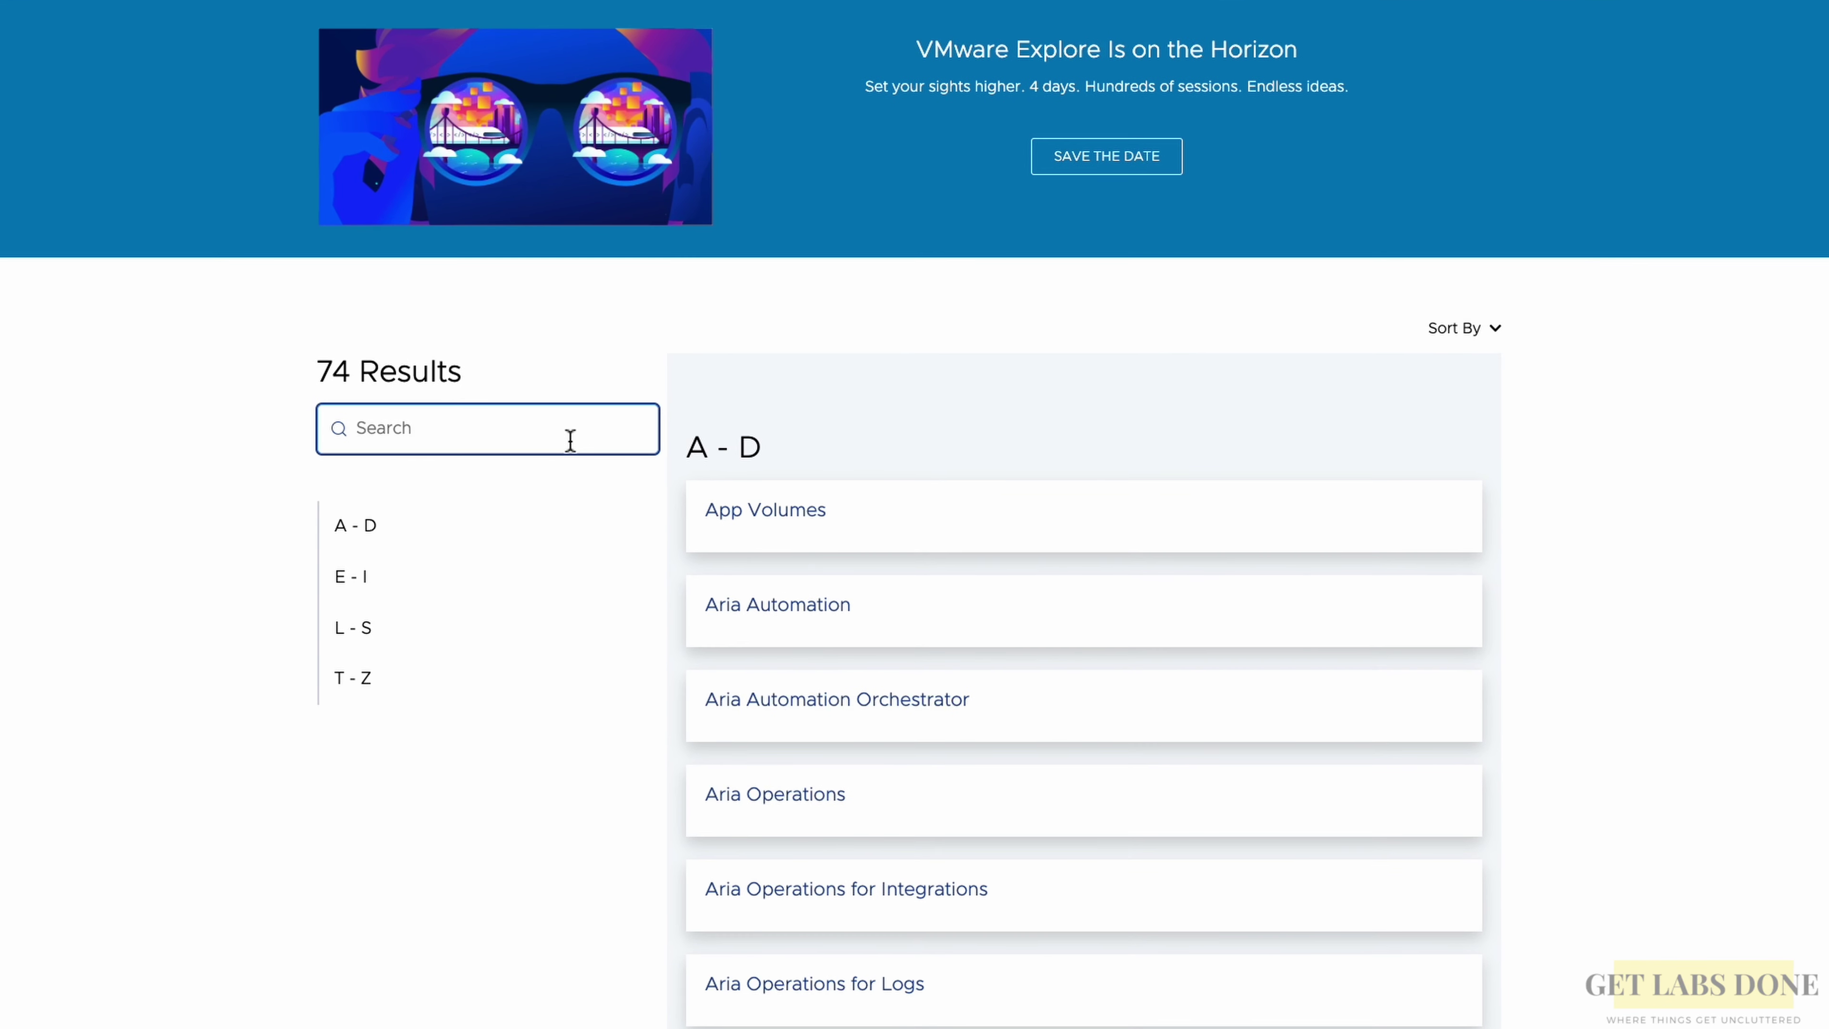
text(fusion)
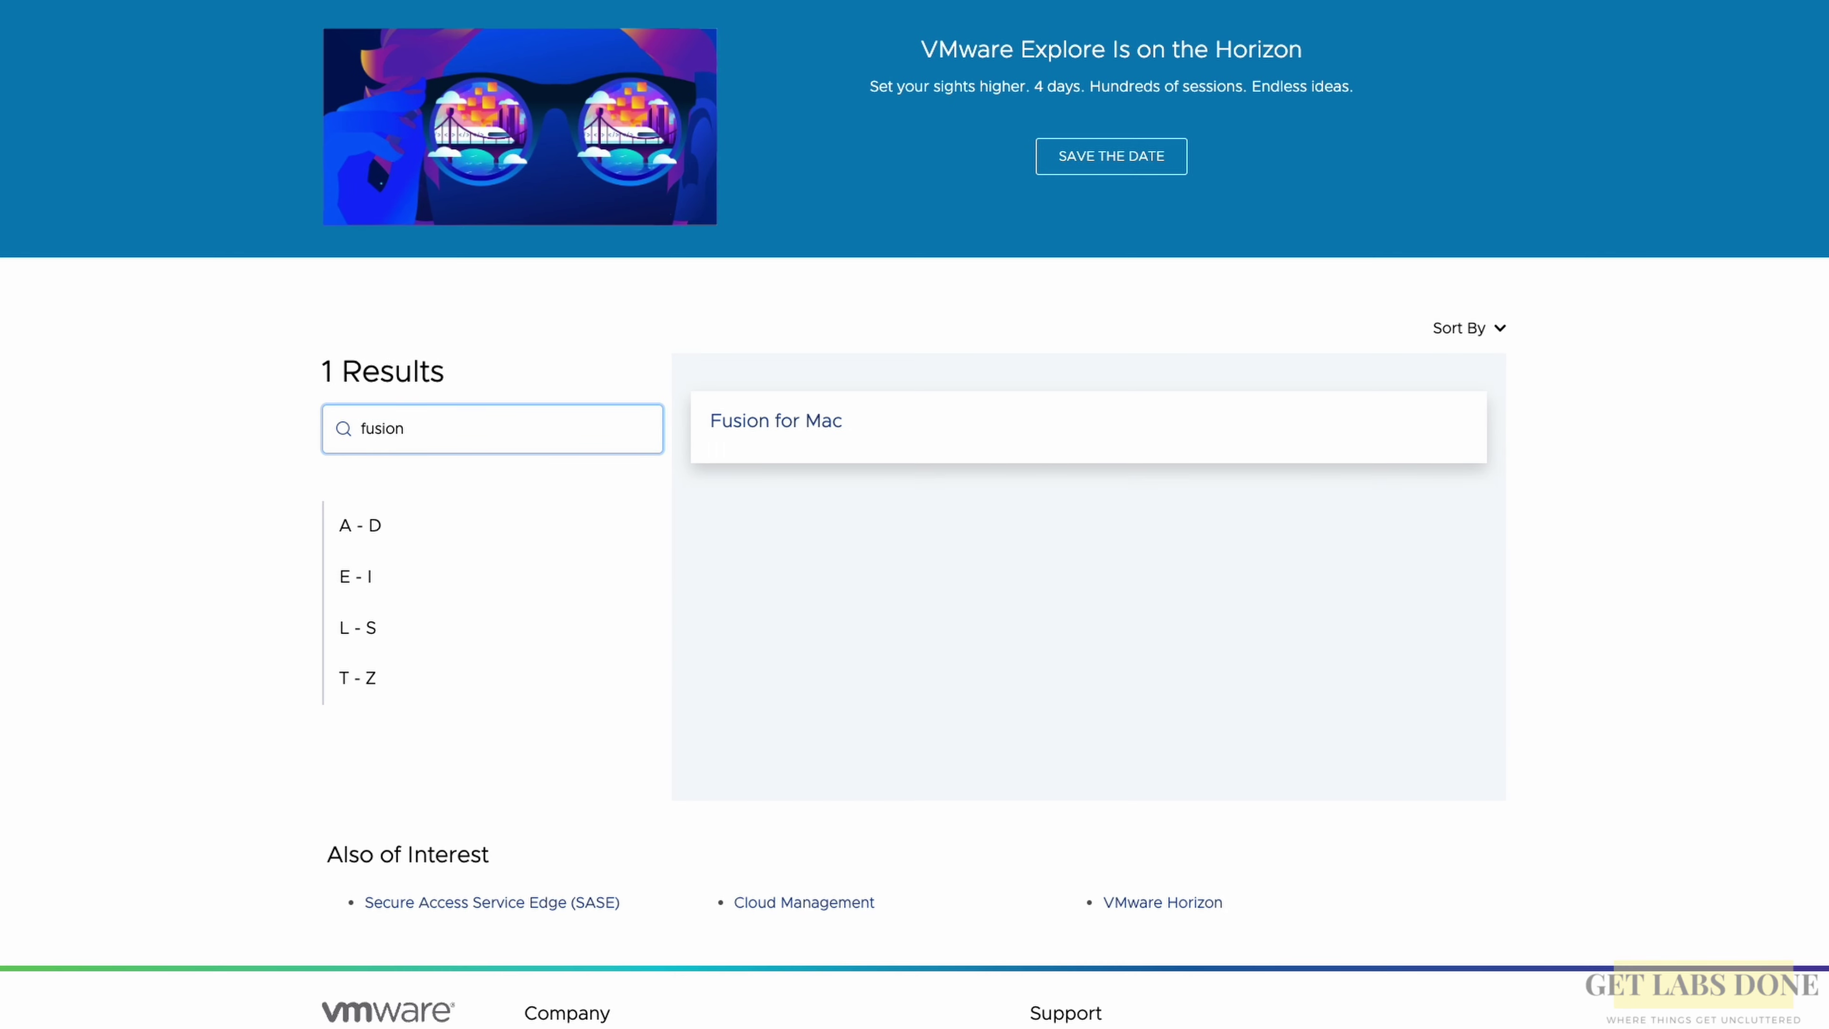
click(792, 428)
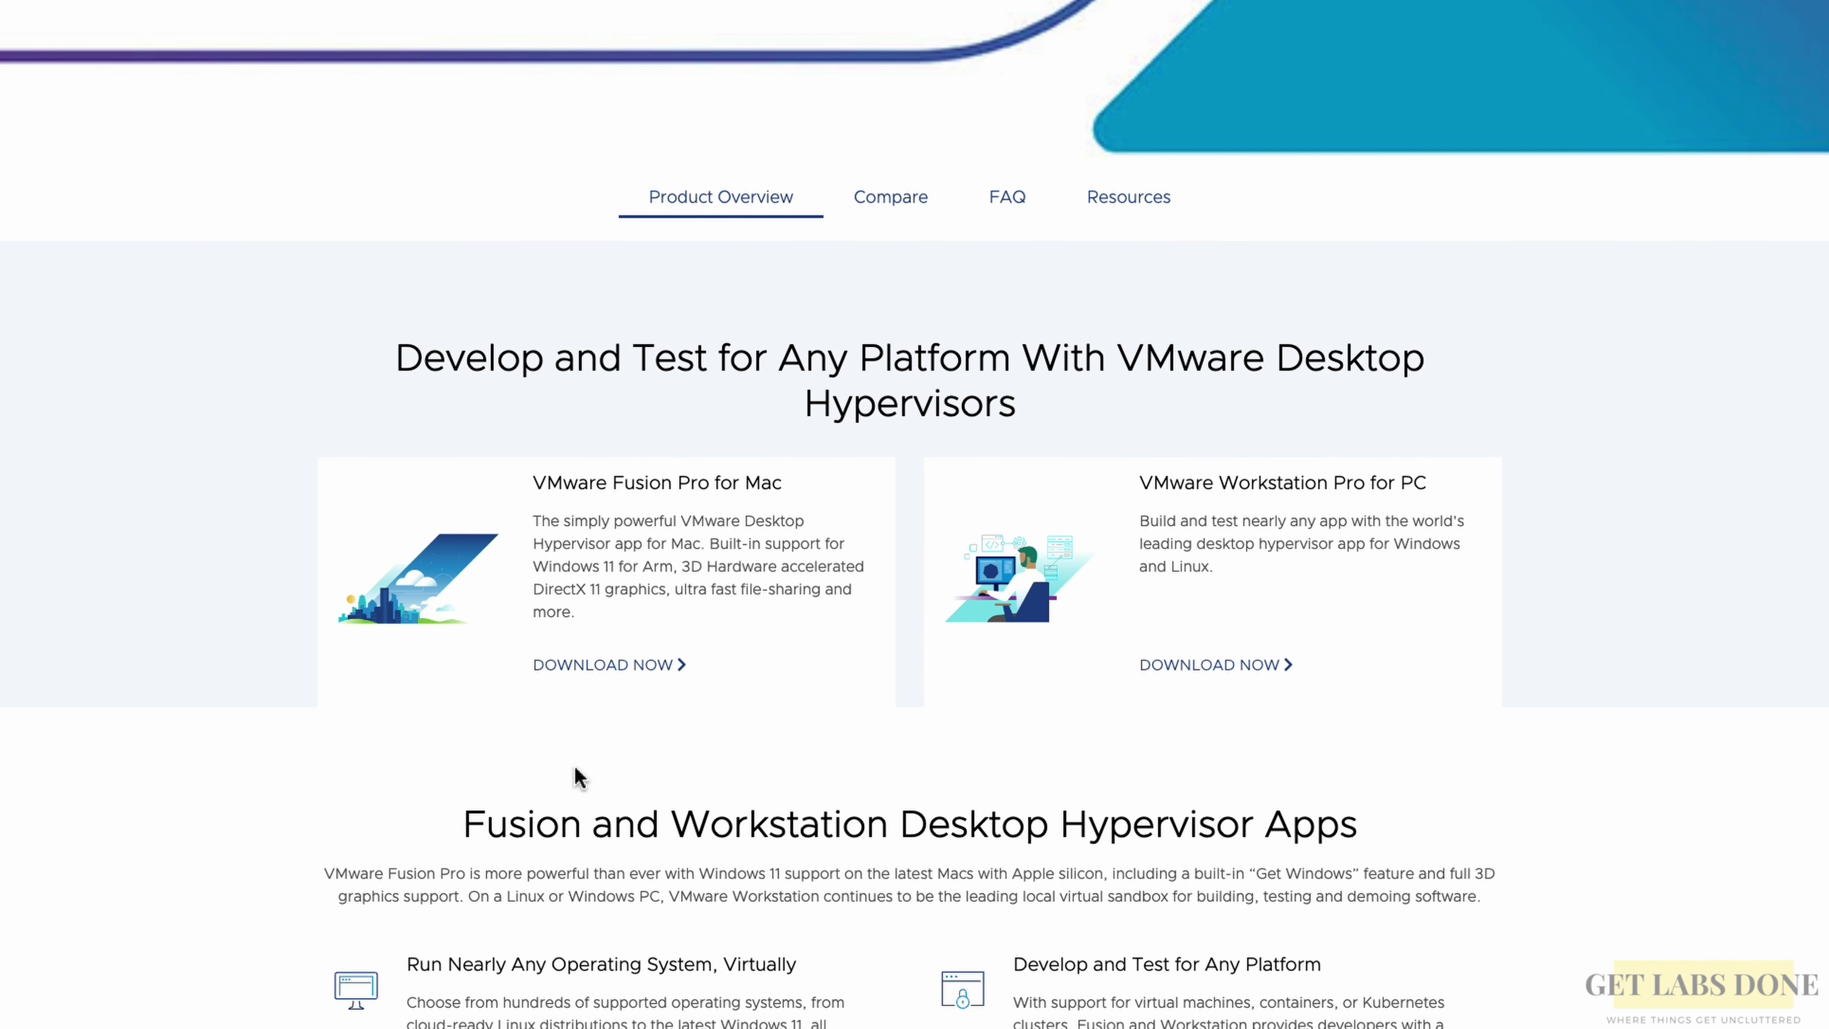
click(600, 690)
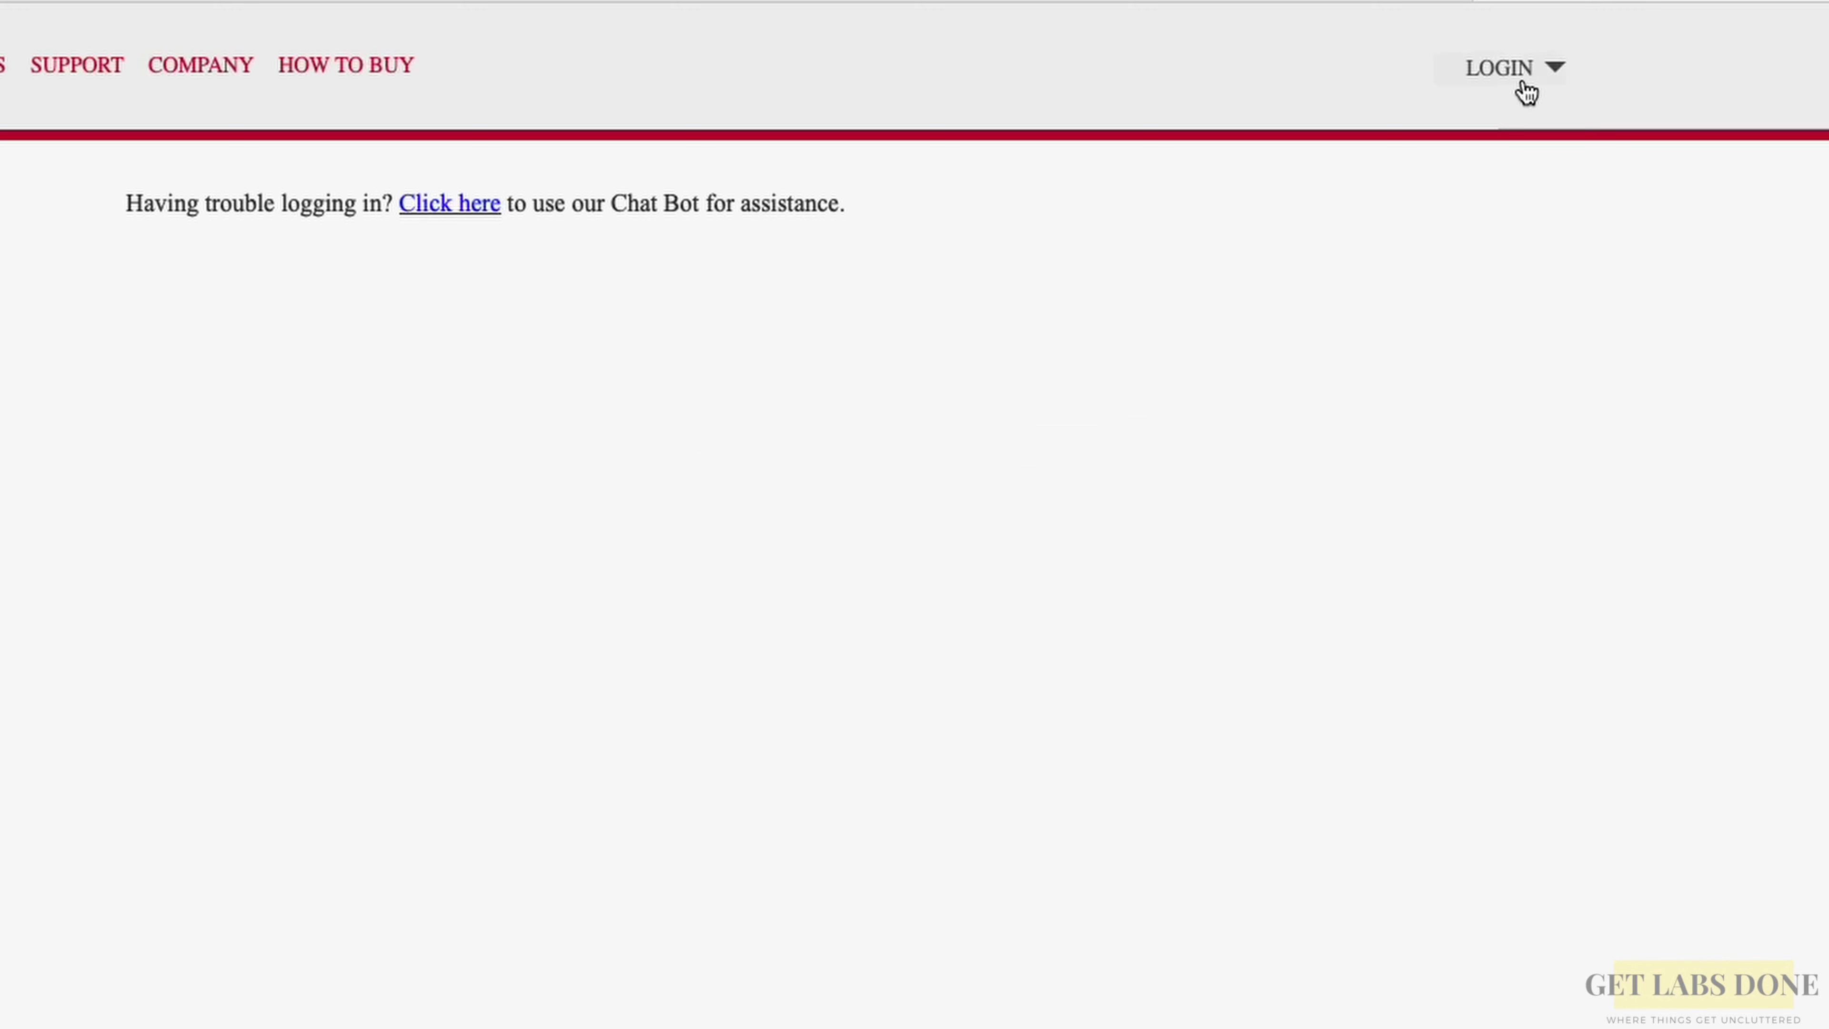
Register a new Broadcom account with your e-mail and captcha, then enter the emailed verification code.
click(1525, 85)
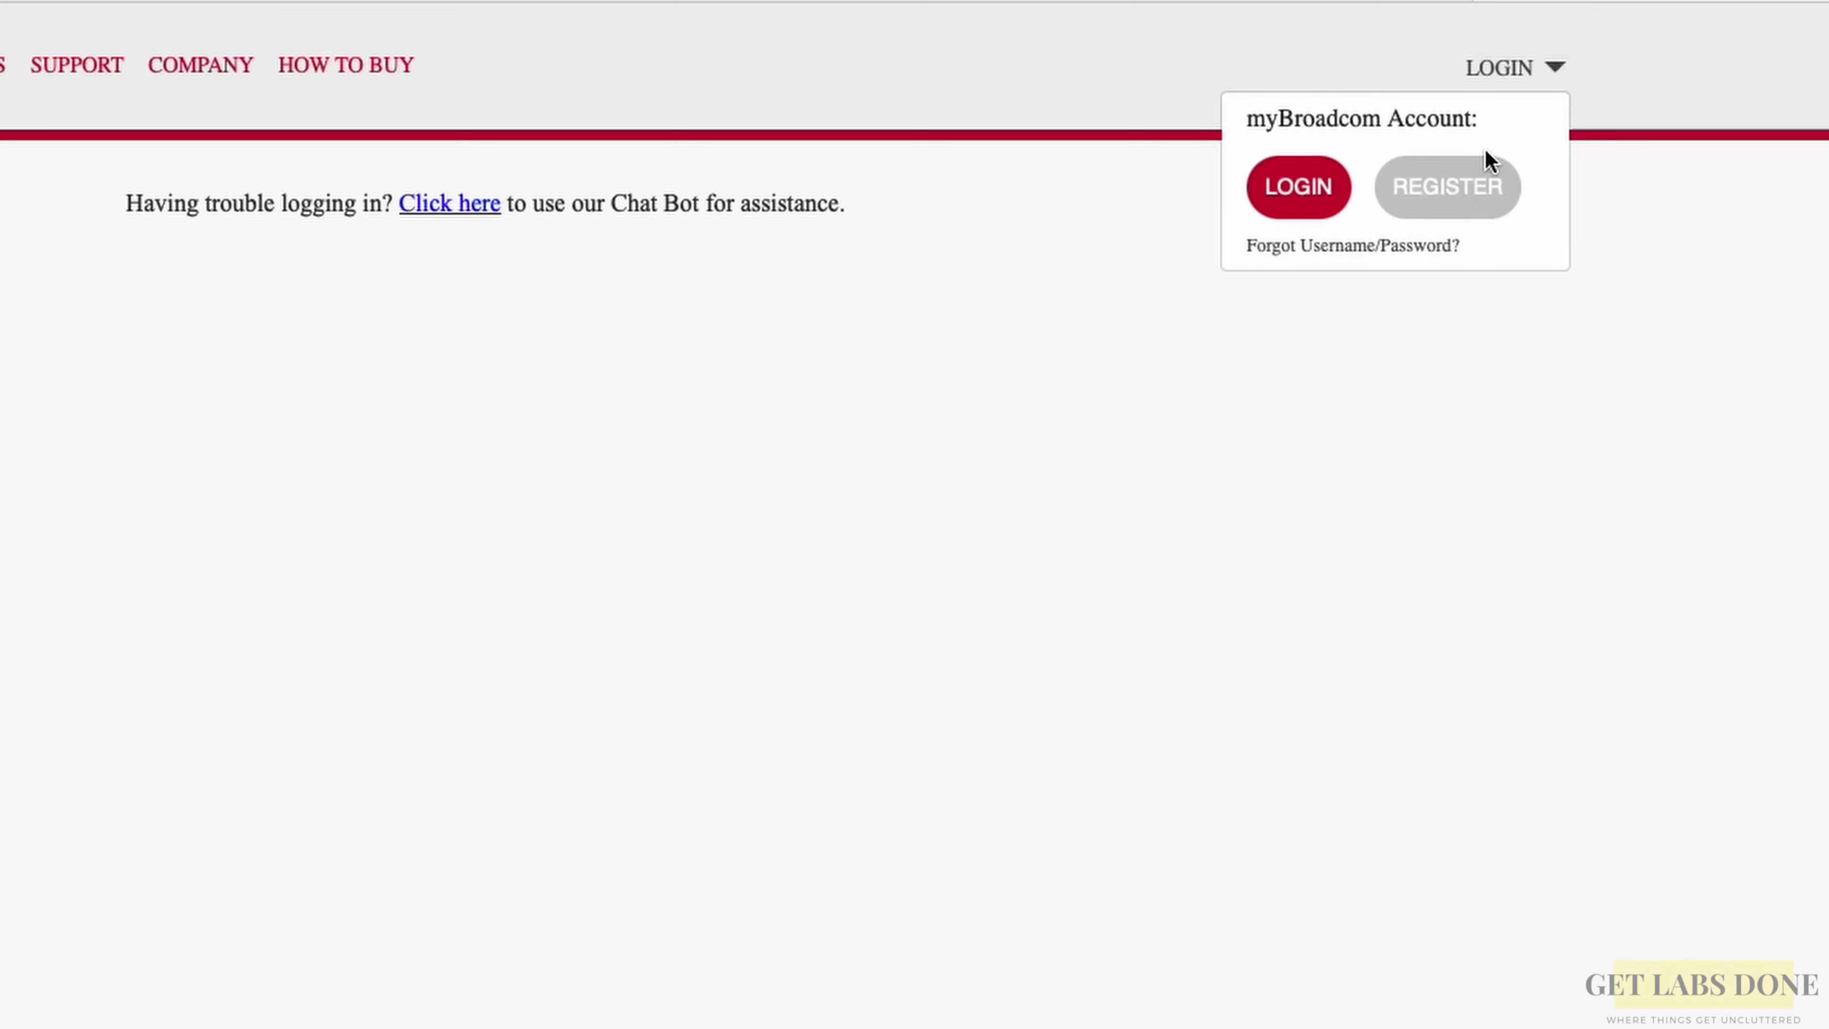
click(1476, 181)
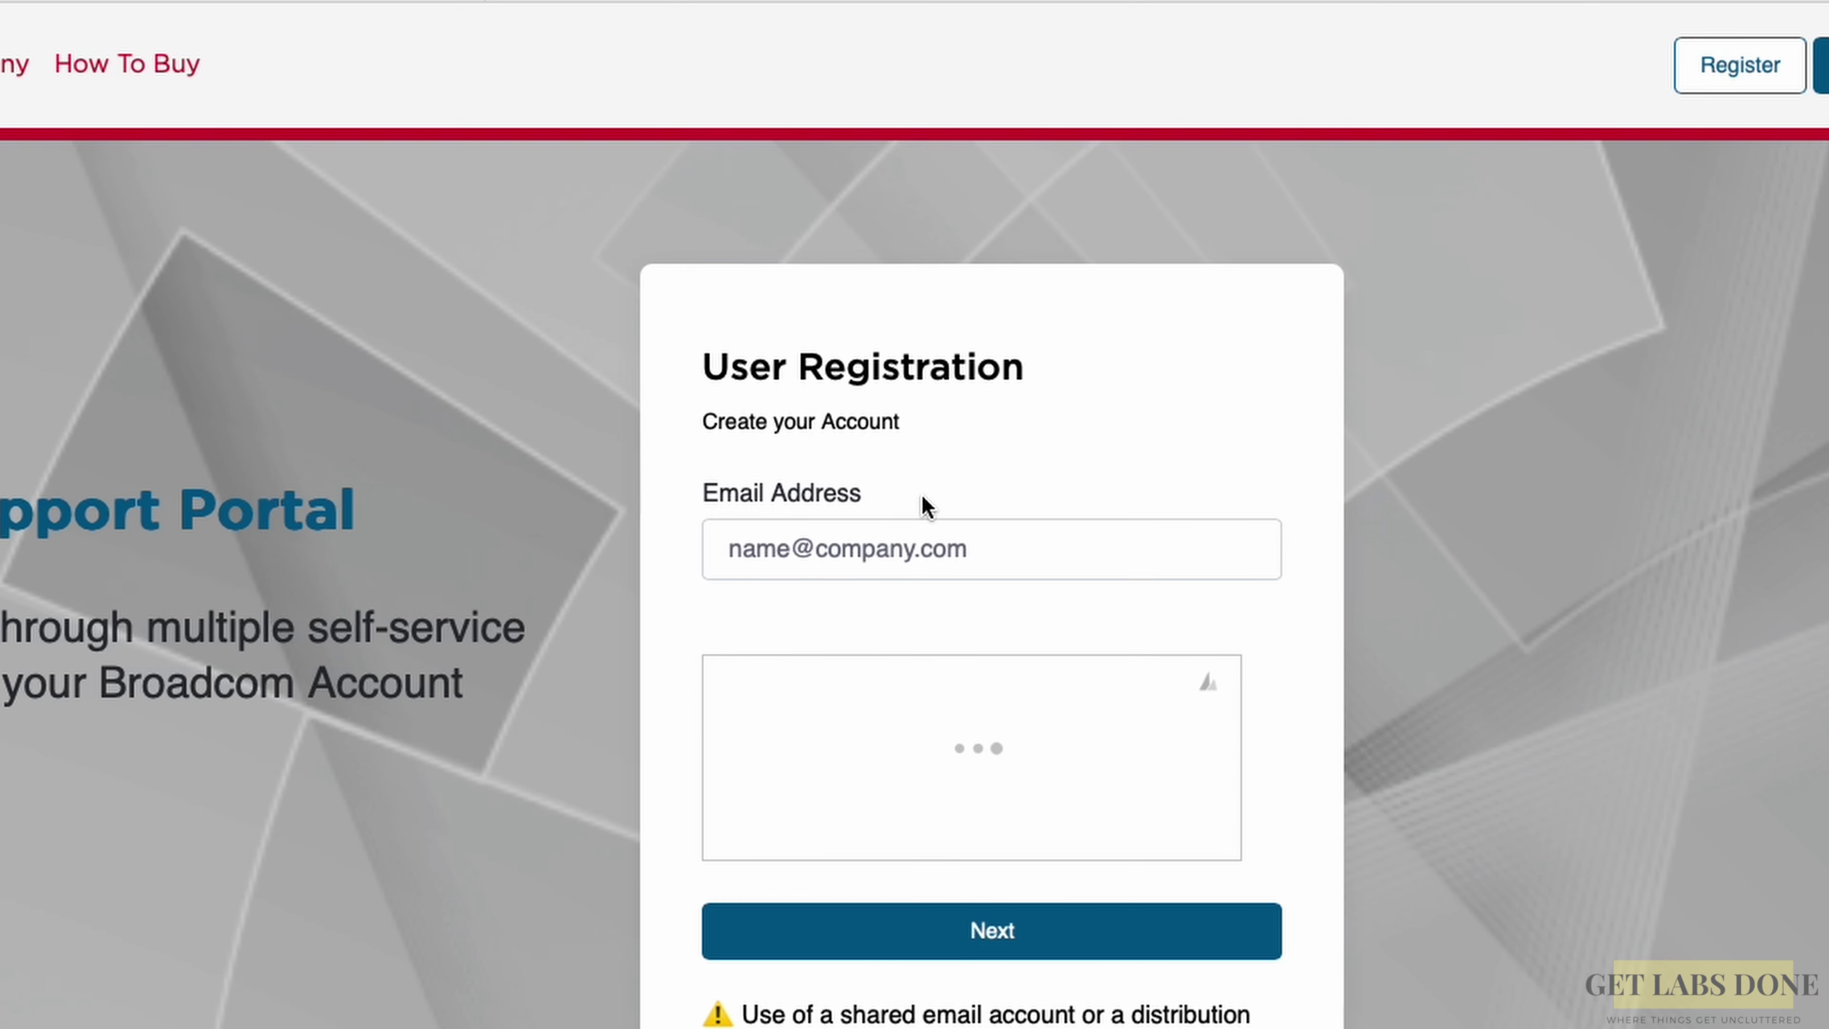
click(889, 544)
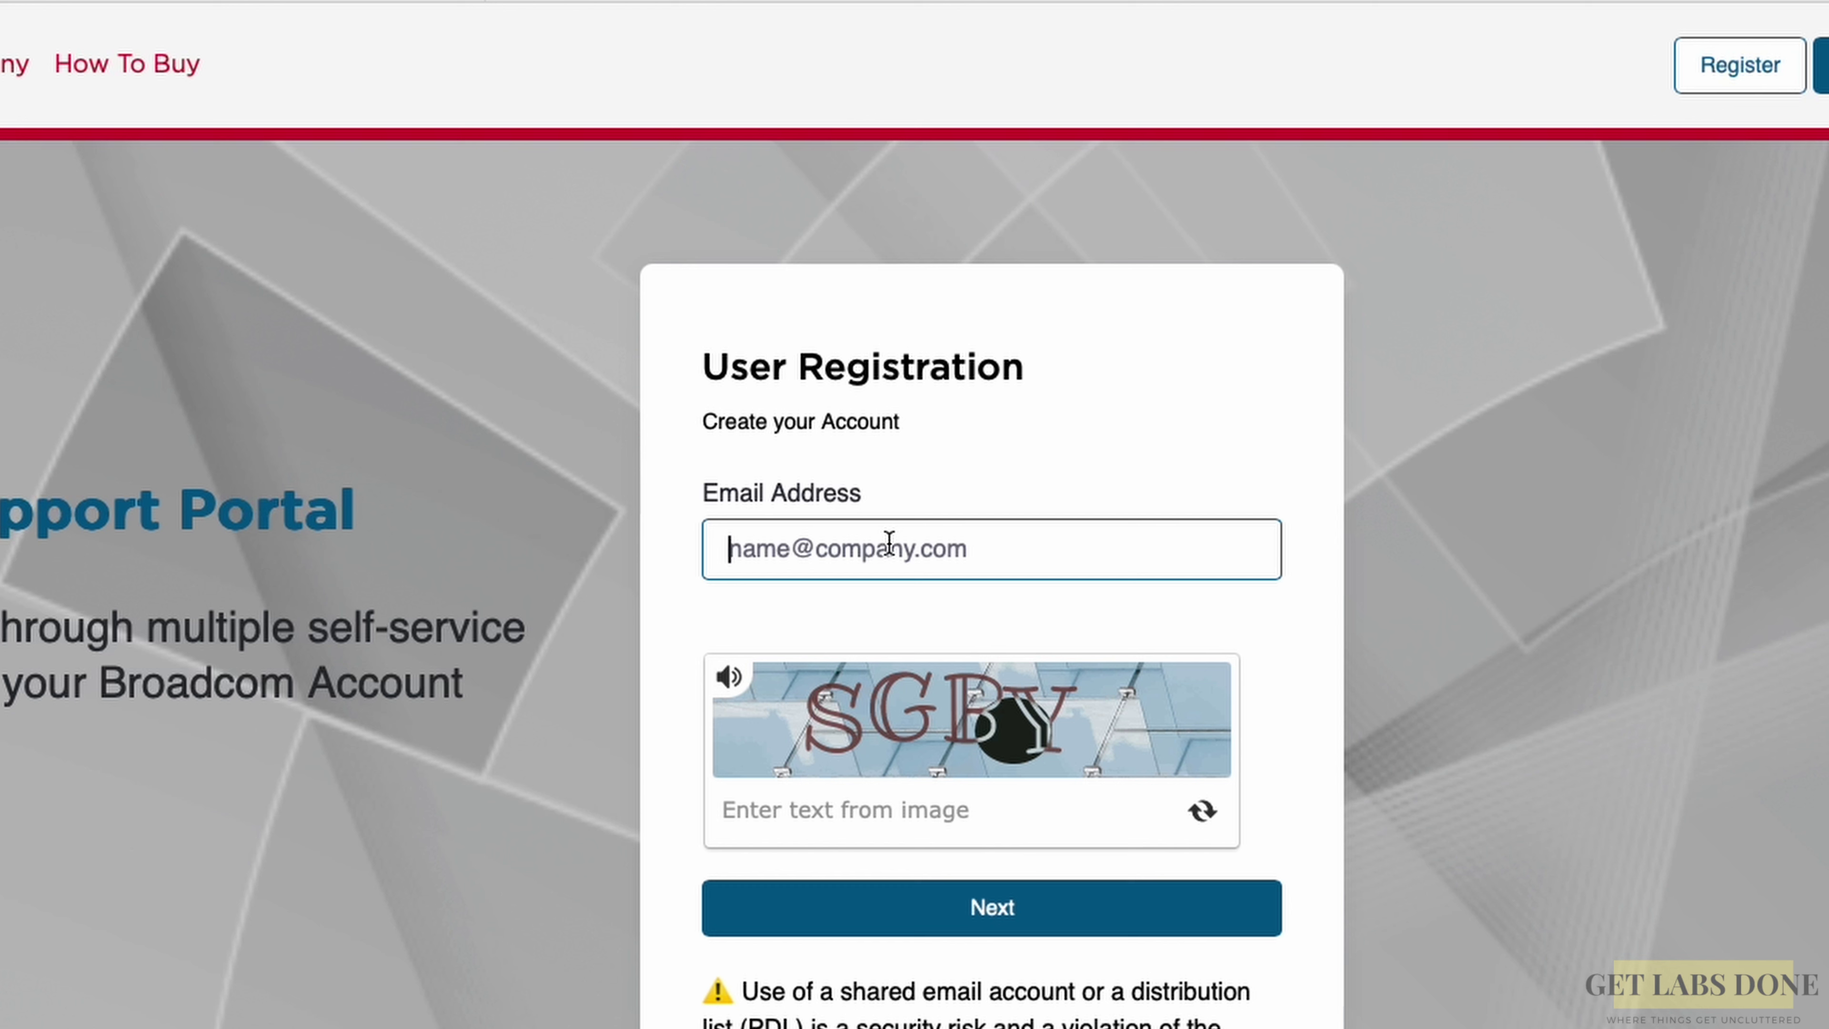
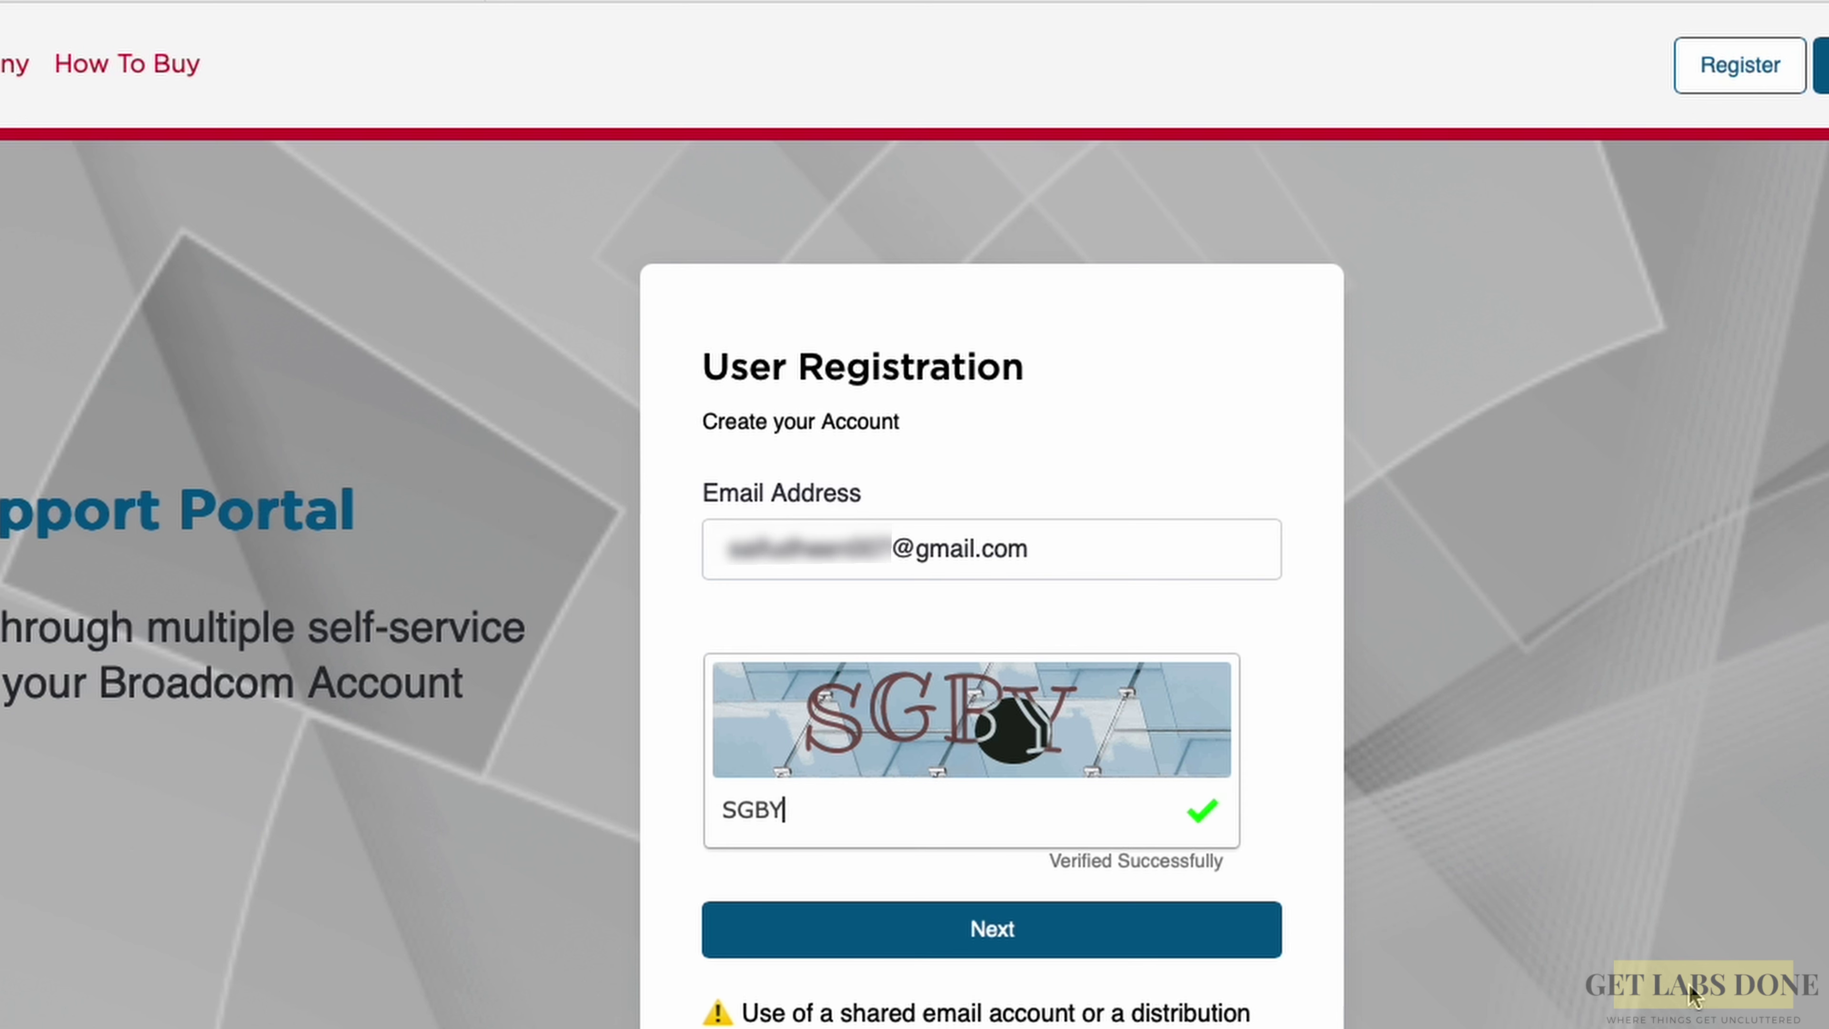
click(1171, 939)
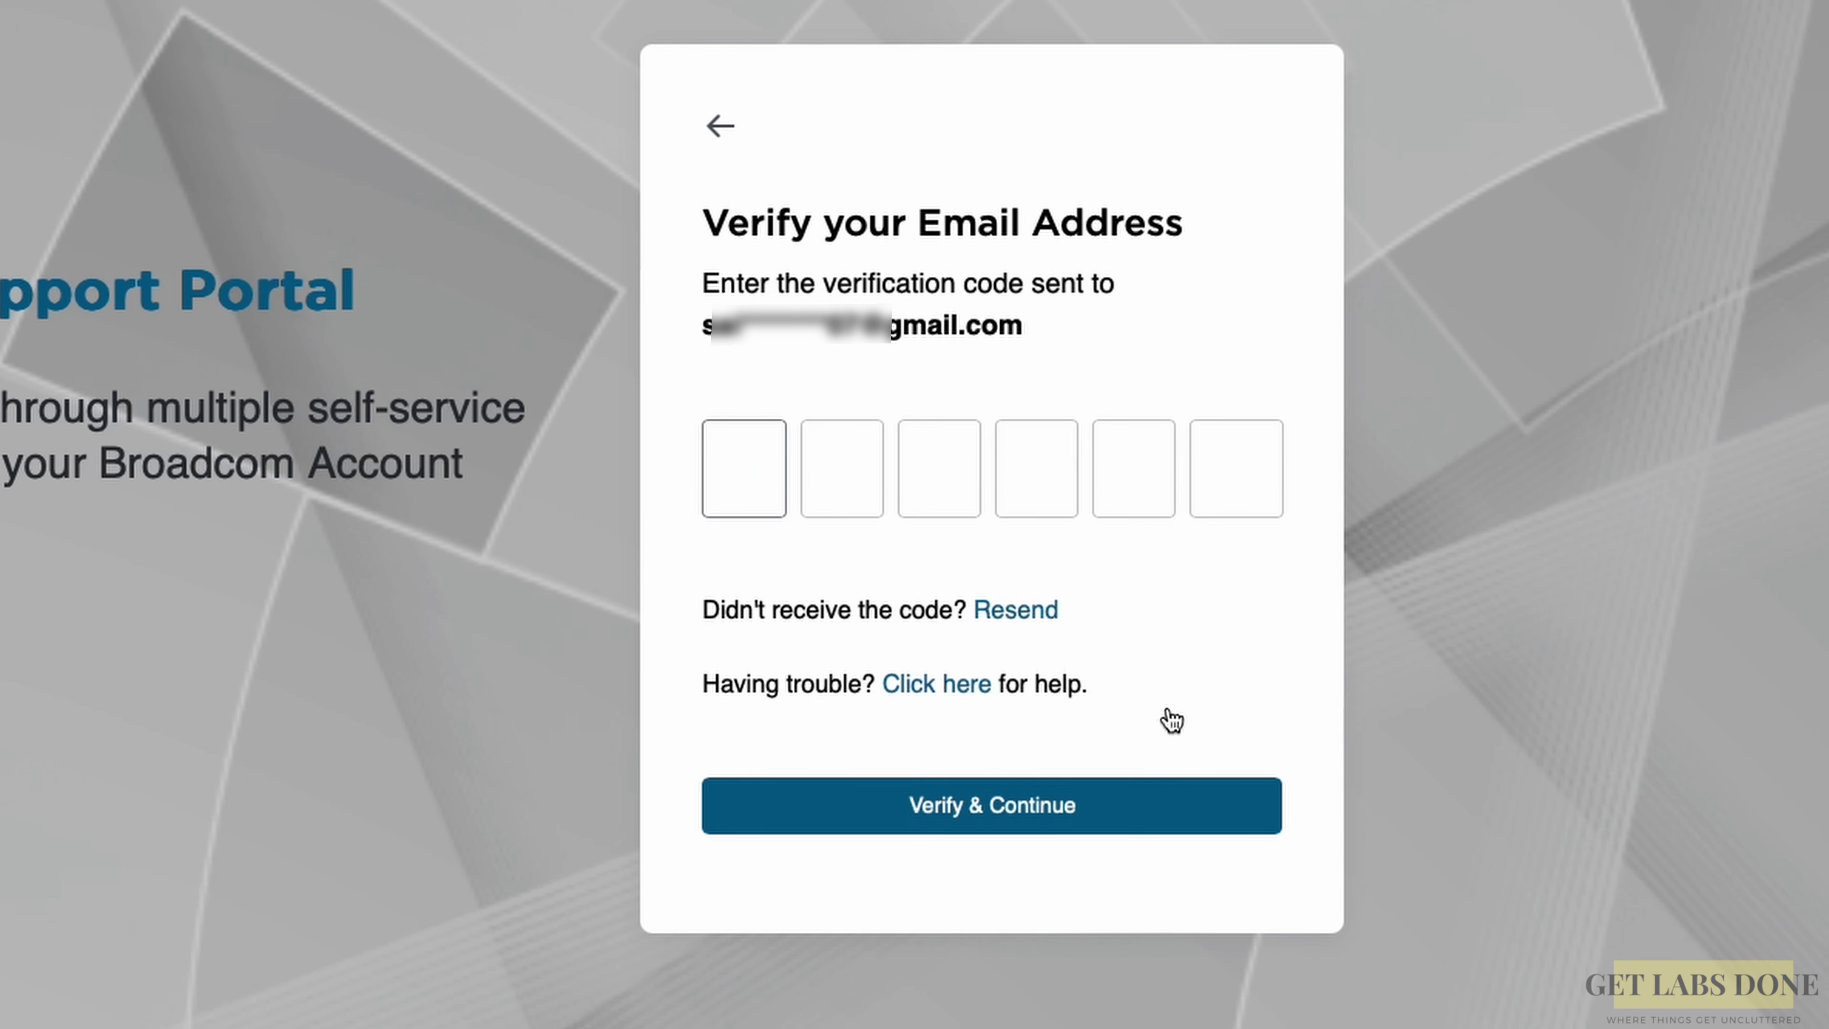
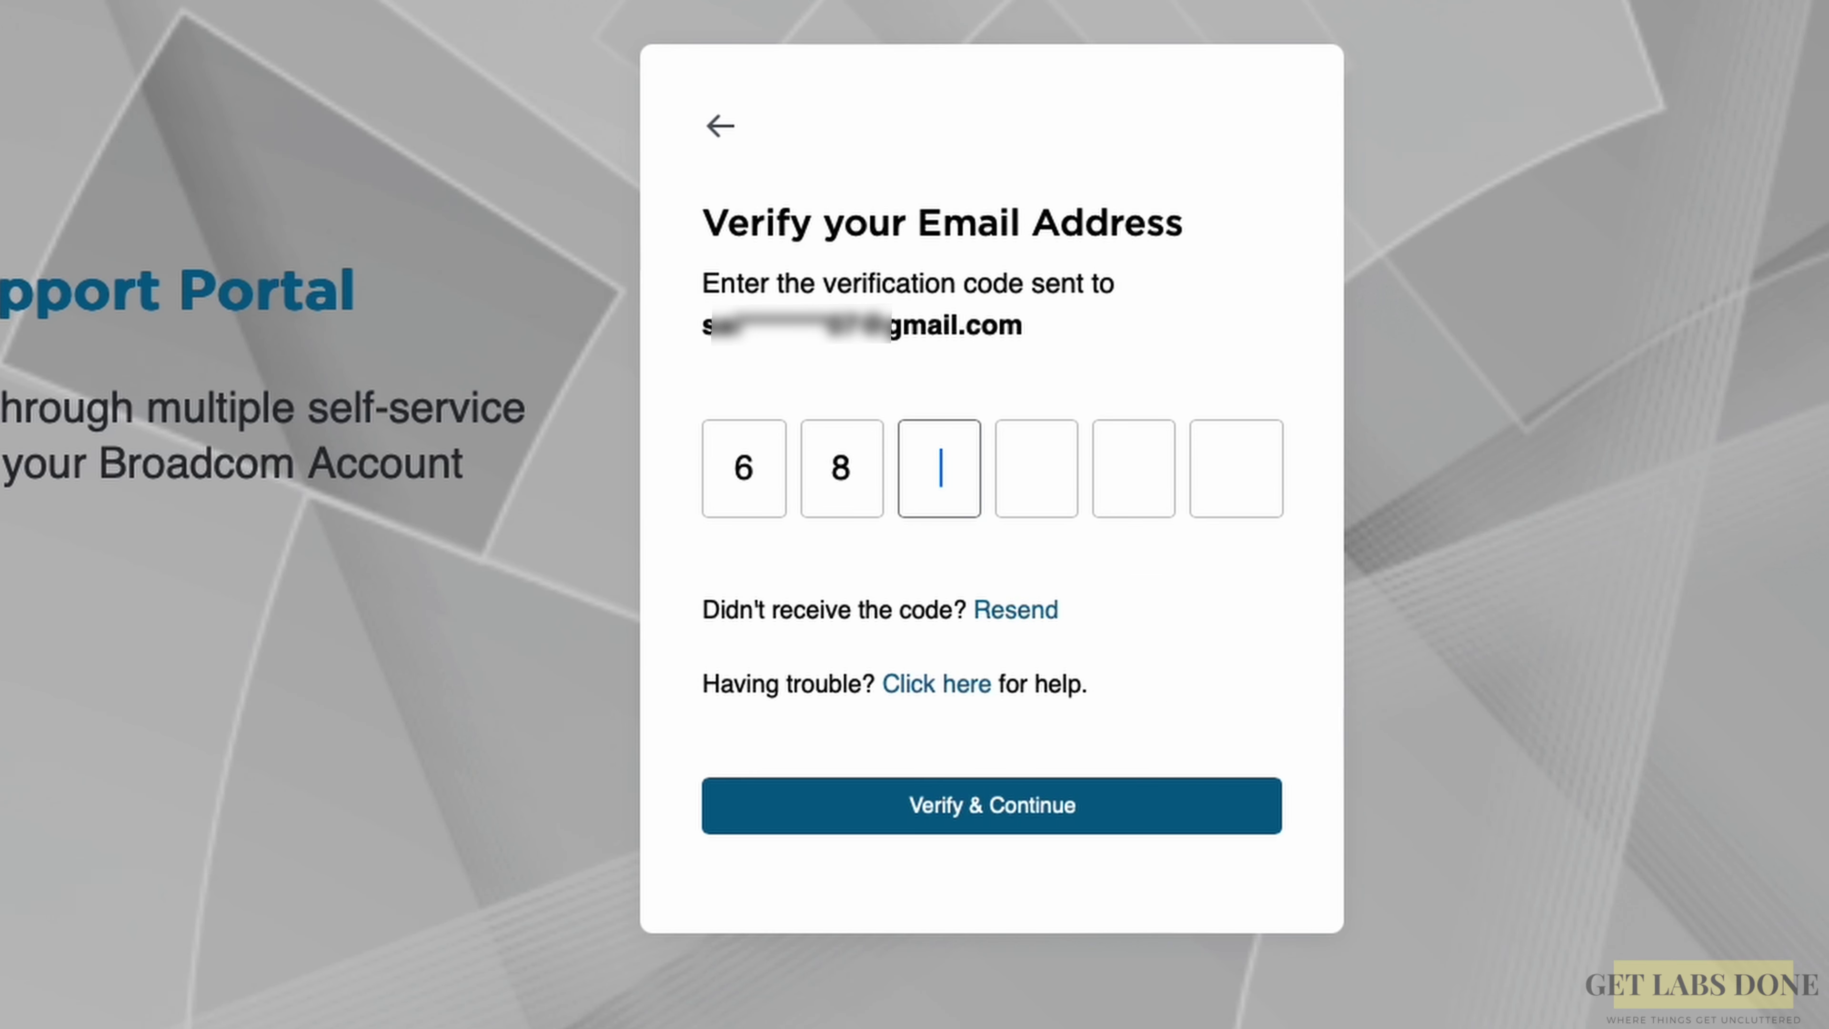
click(1106, 830)
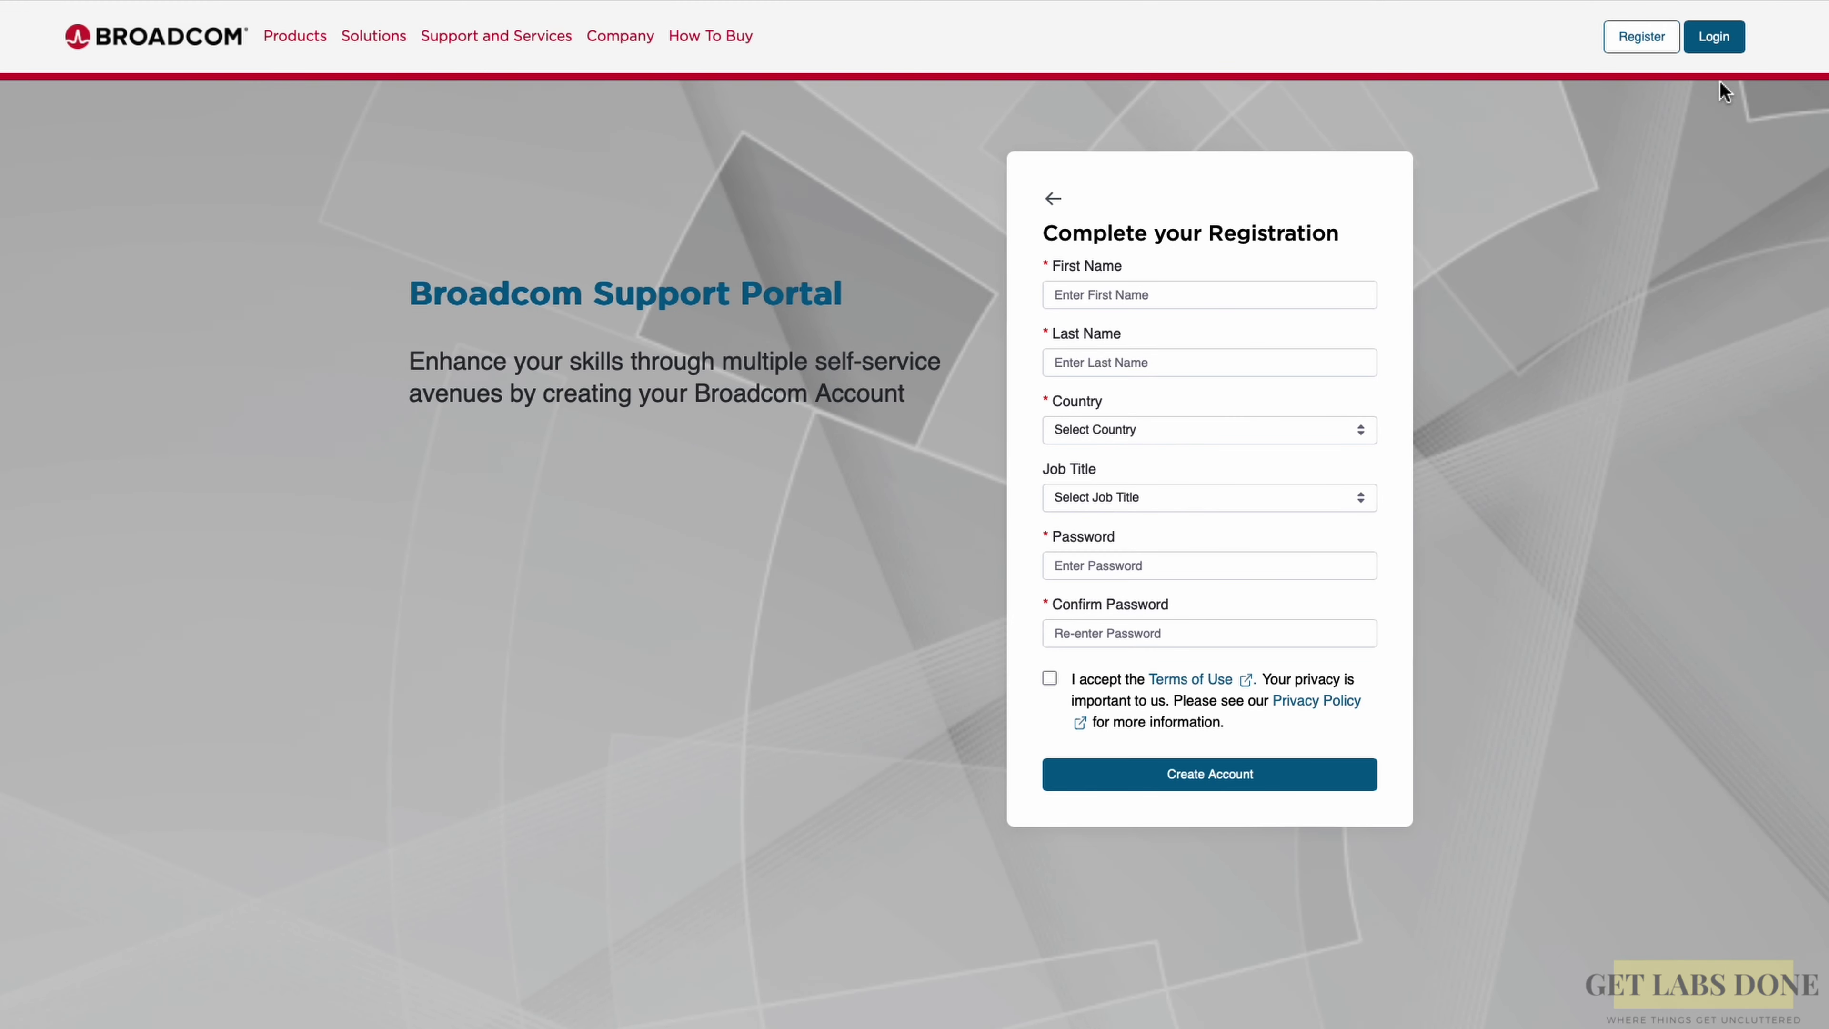
Sign in with the account e-mail address and the saved autofilled password.
click(1715, 38)
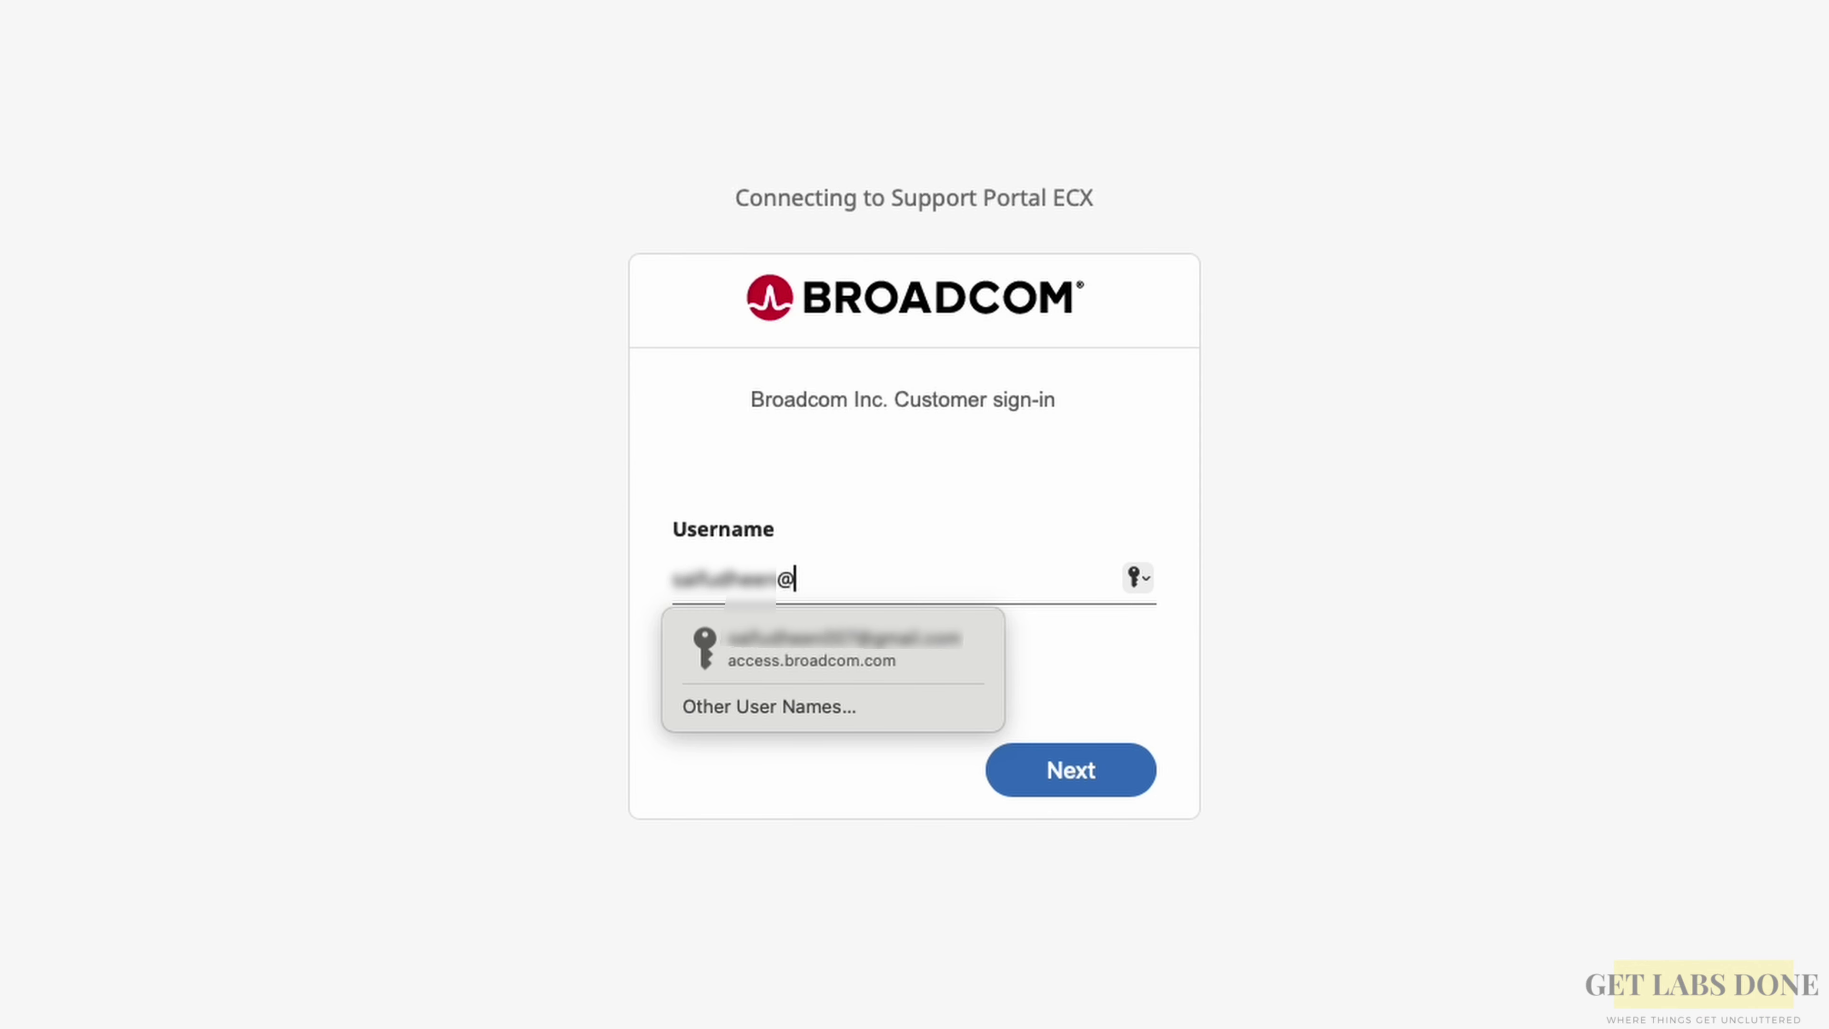
key(Return)
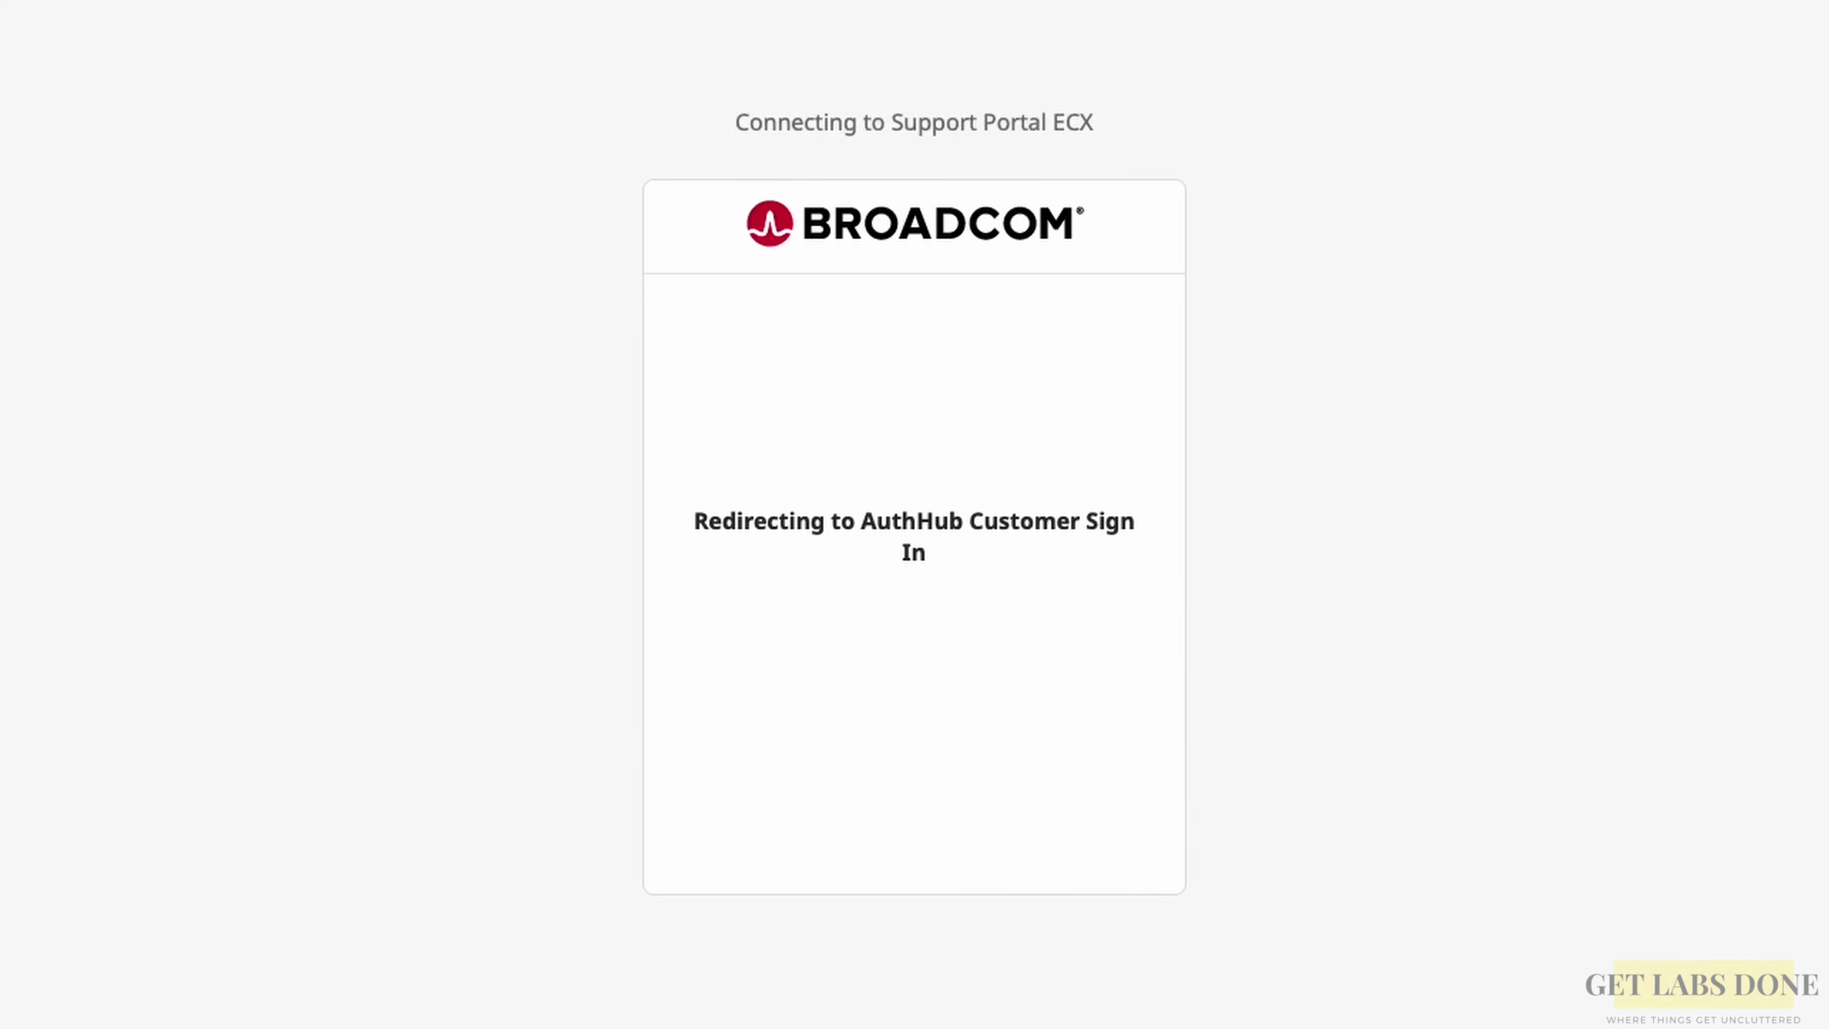
click(960, 624)
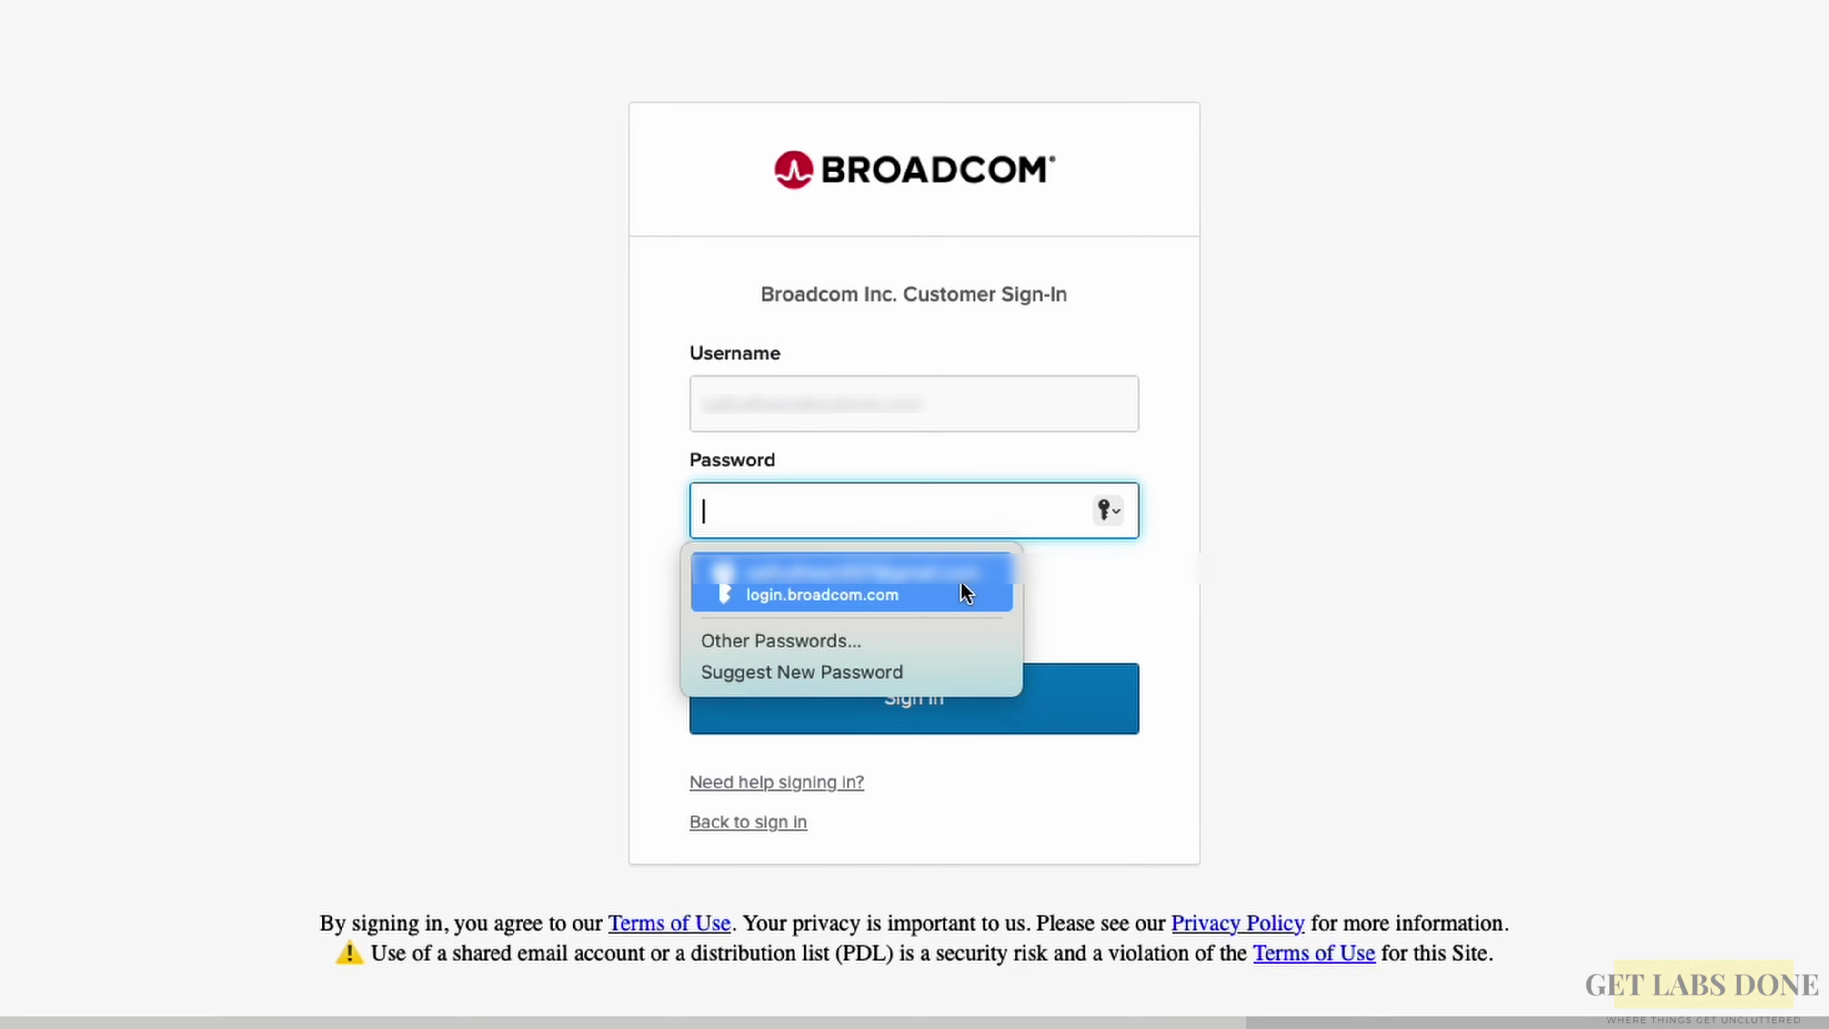
click(965, 592)
click(907, 693)
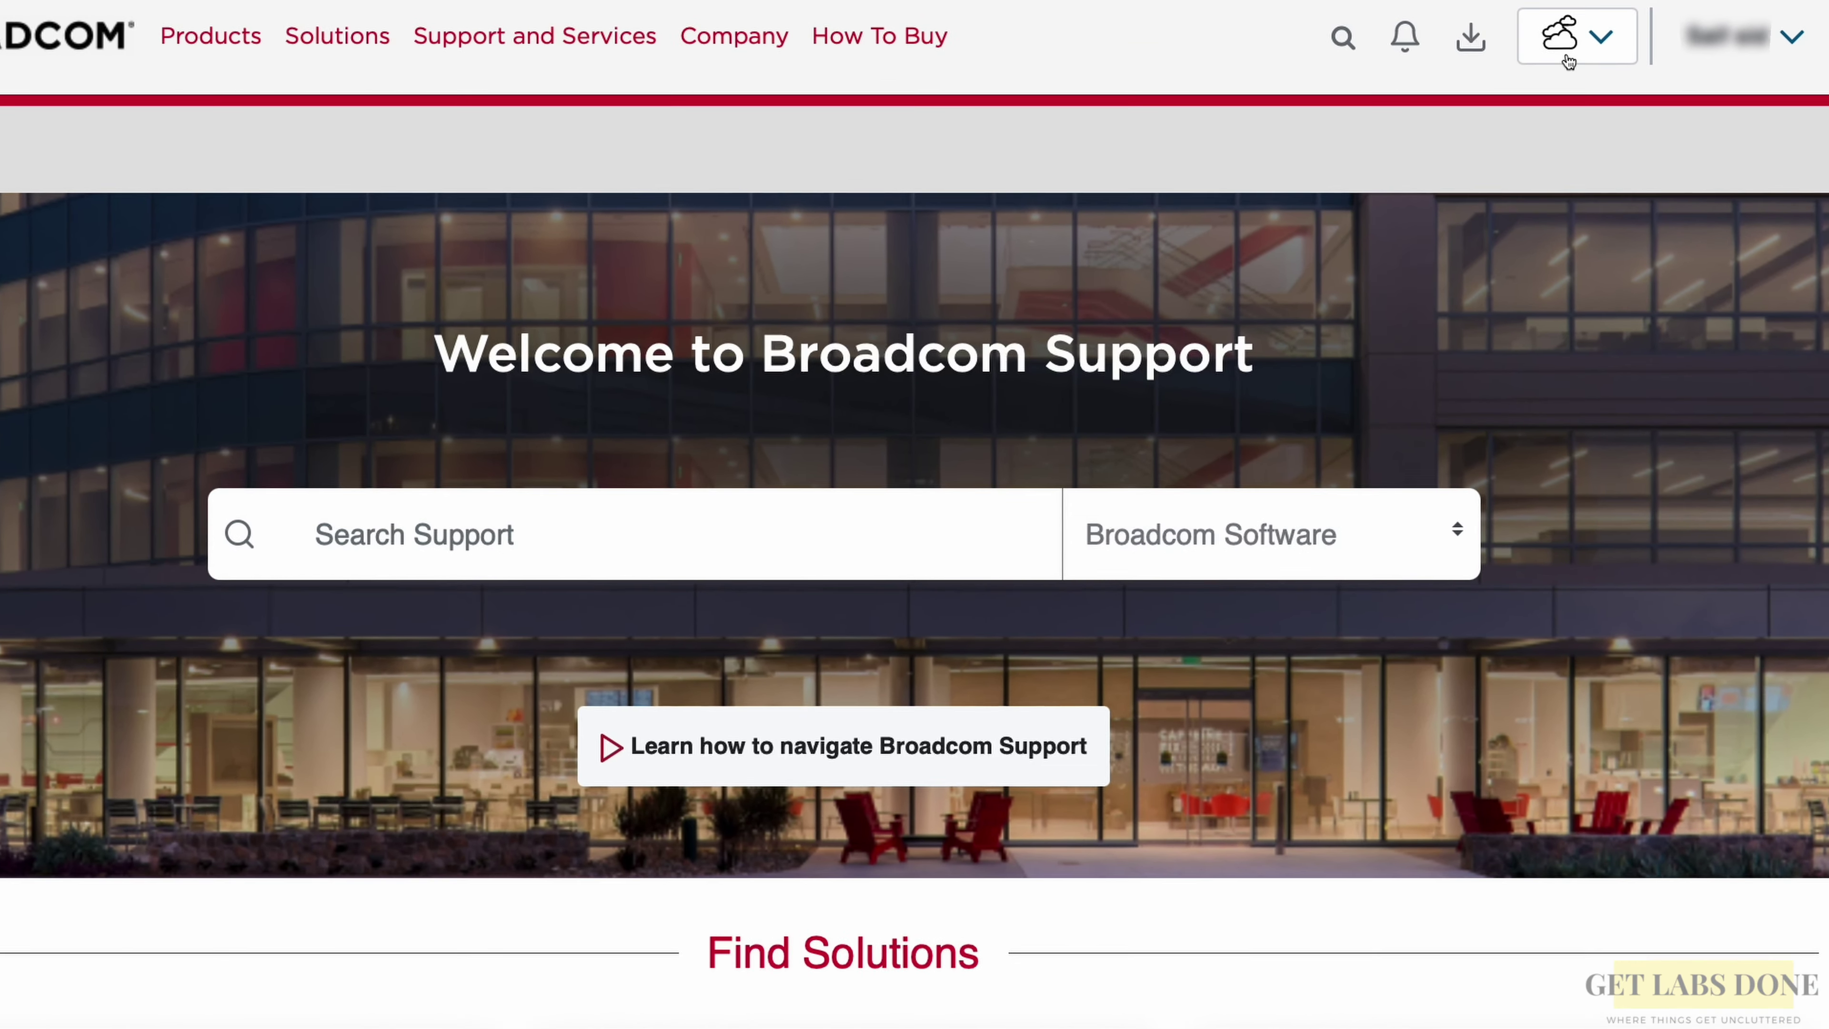
Switch to VMware Cloud Foundation and open Fusion 13 Pro for Personal Use release 13.5.2 under My Downloads.
click(1444, 36)
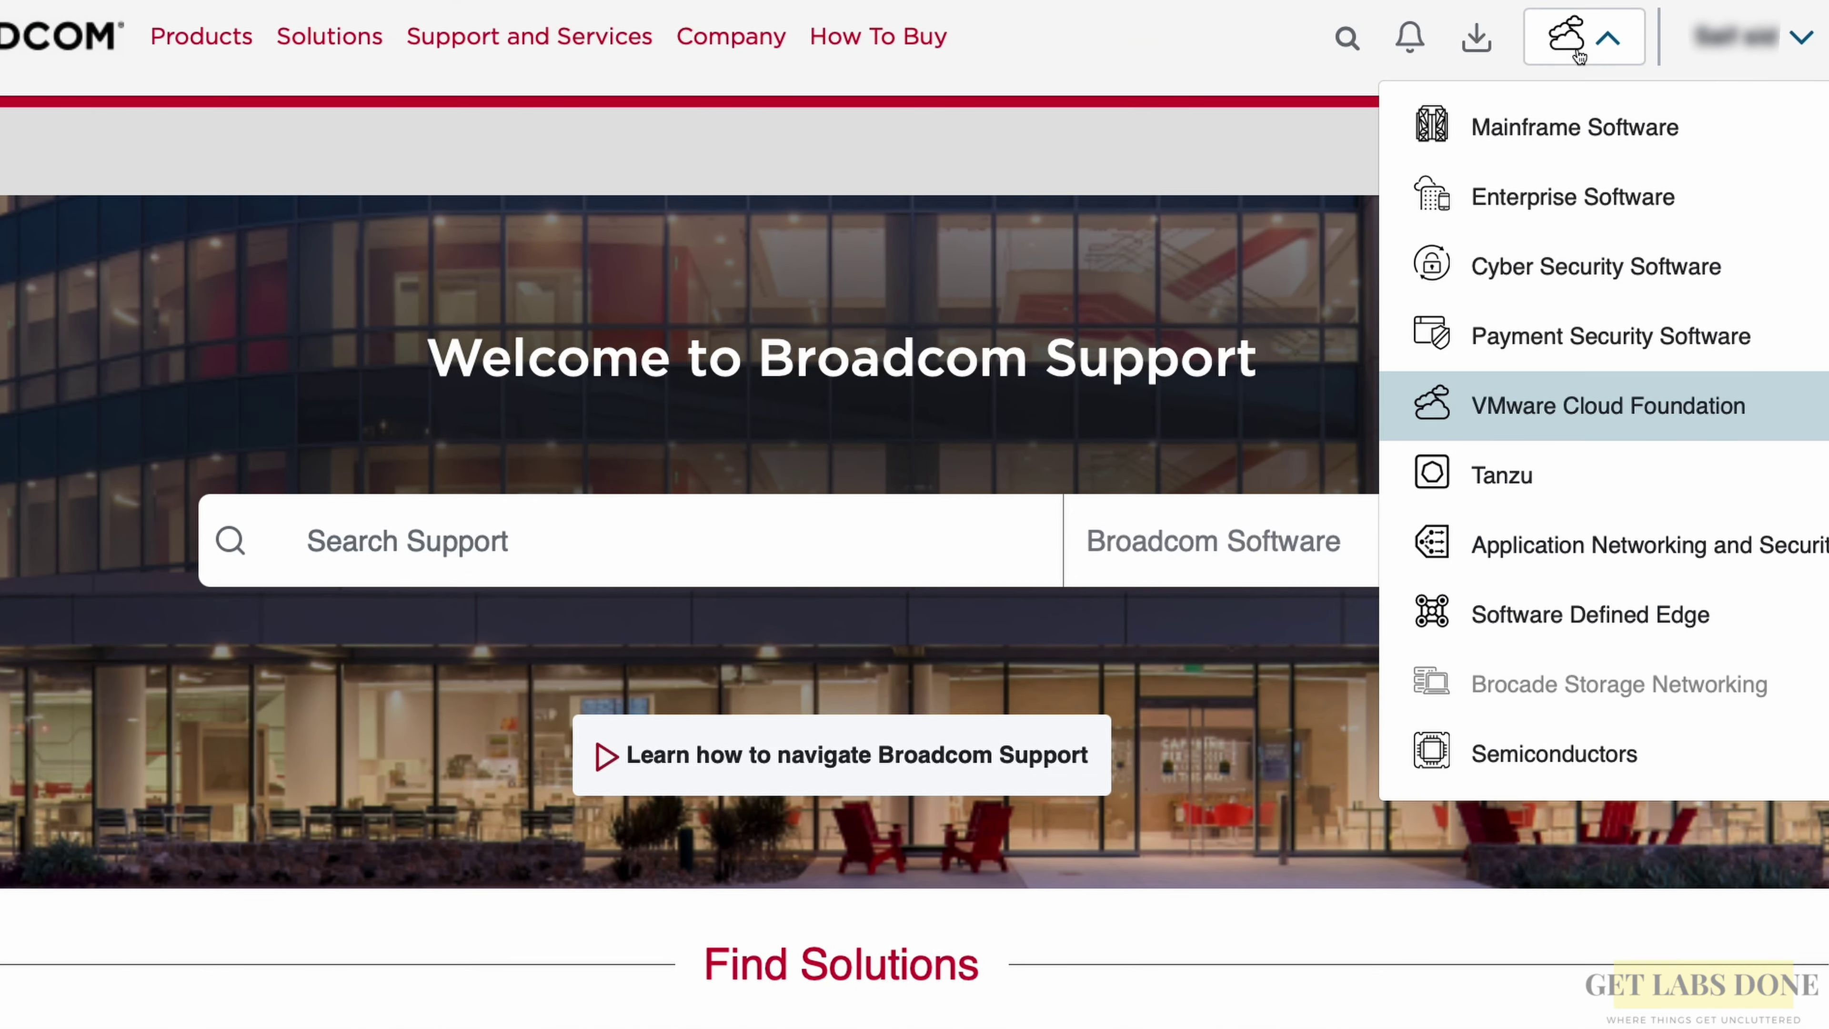
click(1572, 408)
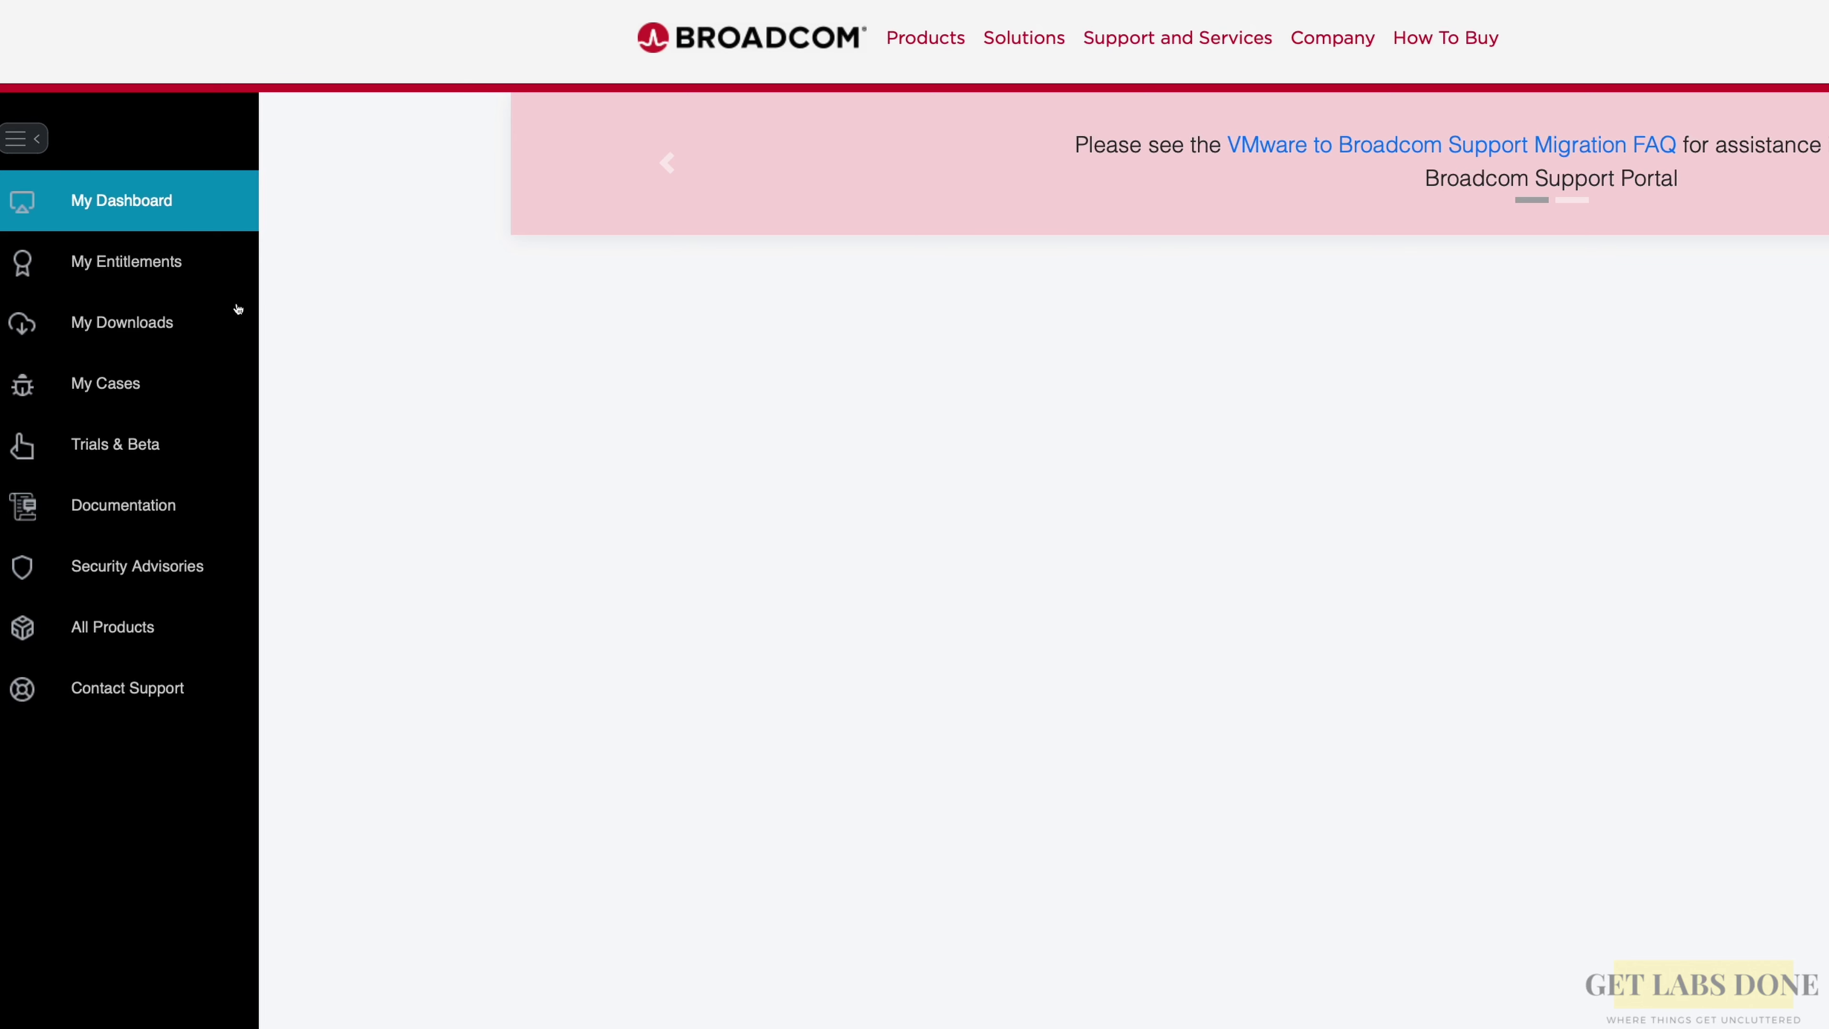
click(171, 323)
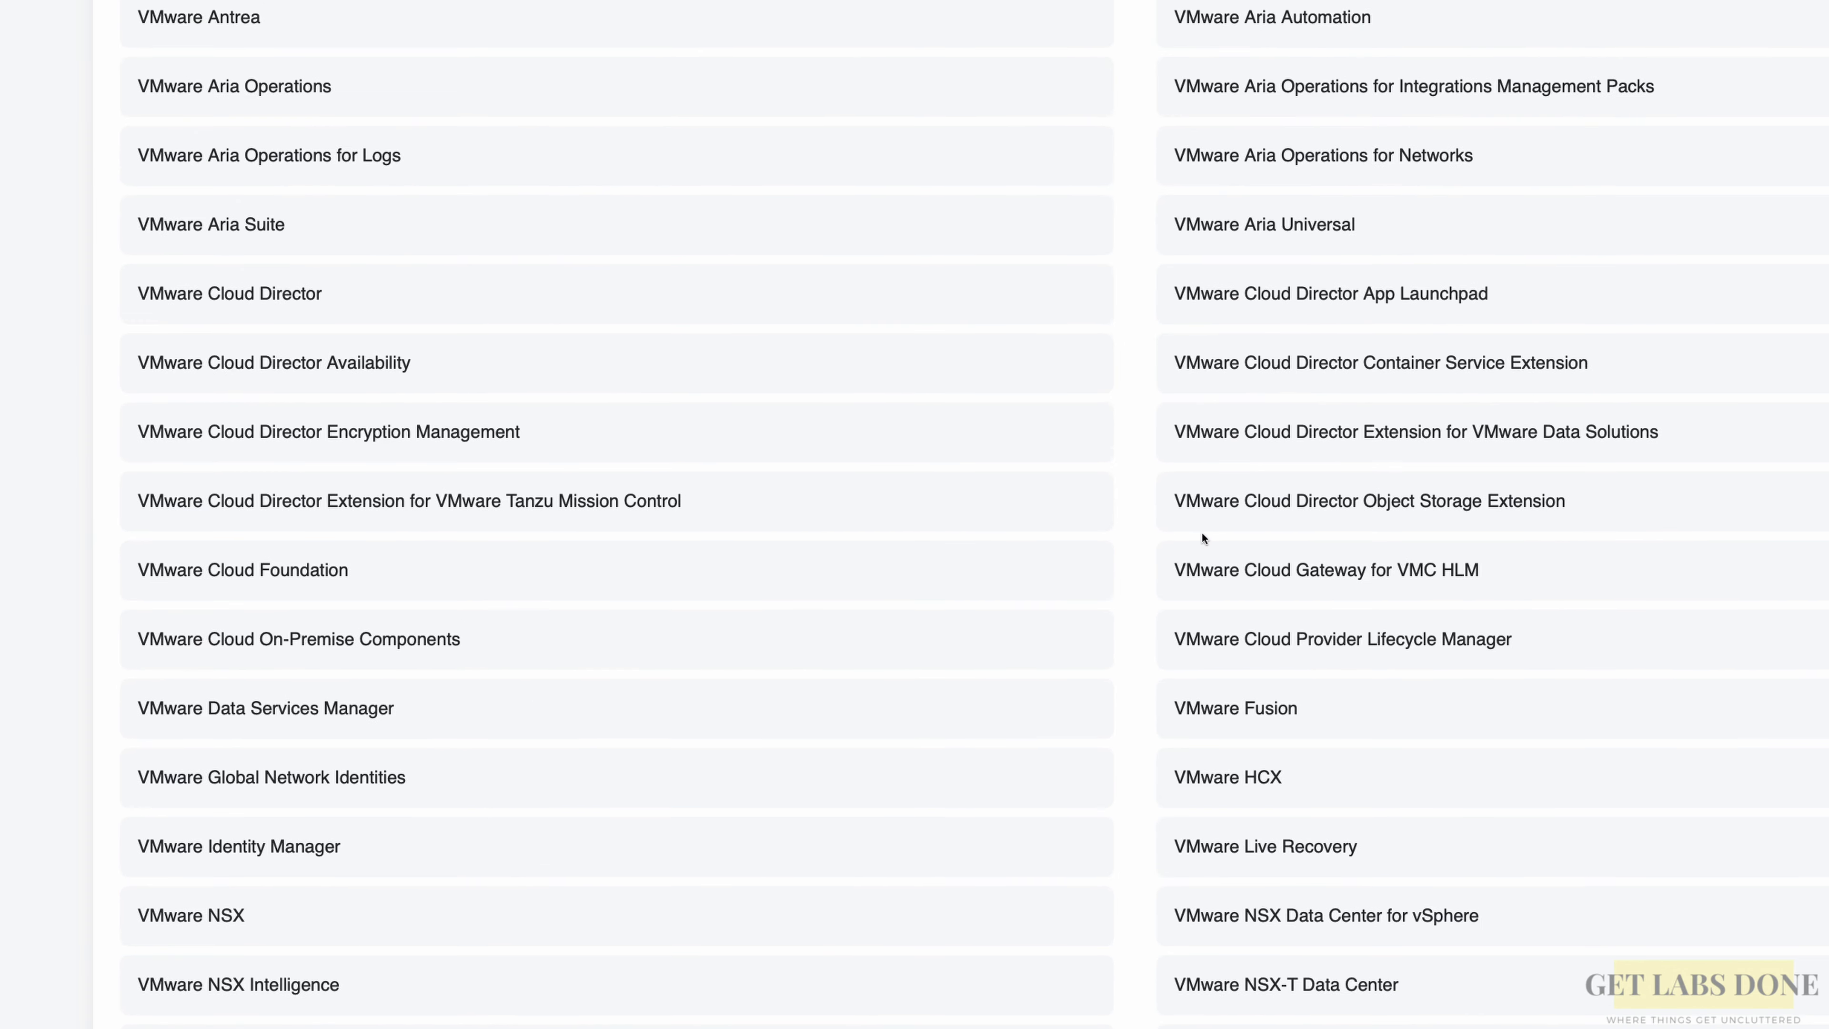
click(1248, 708)
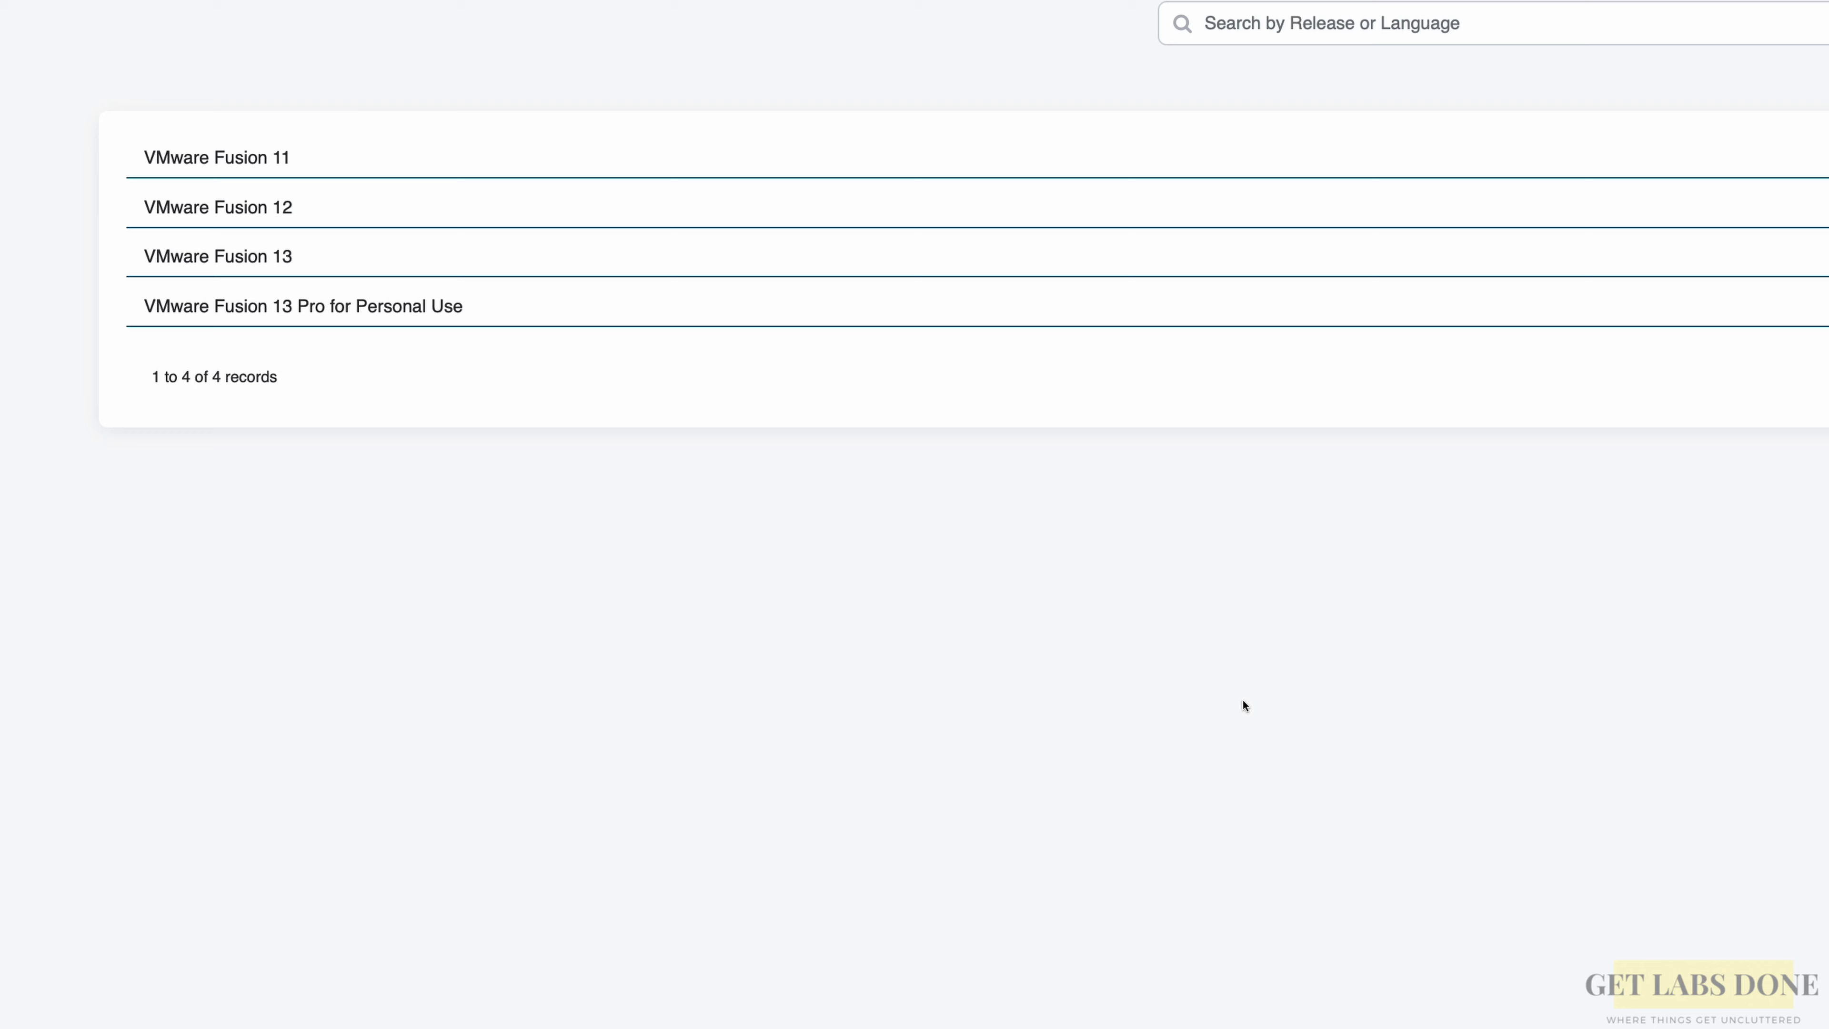
click(385, 311)
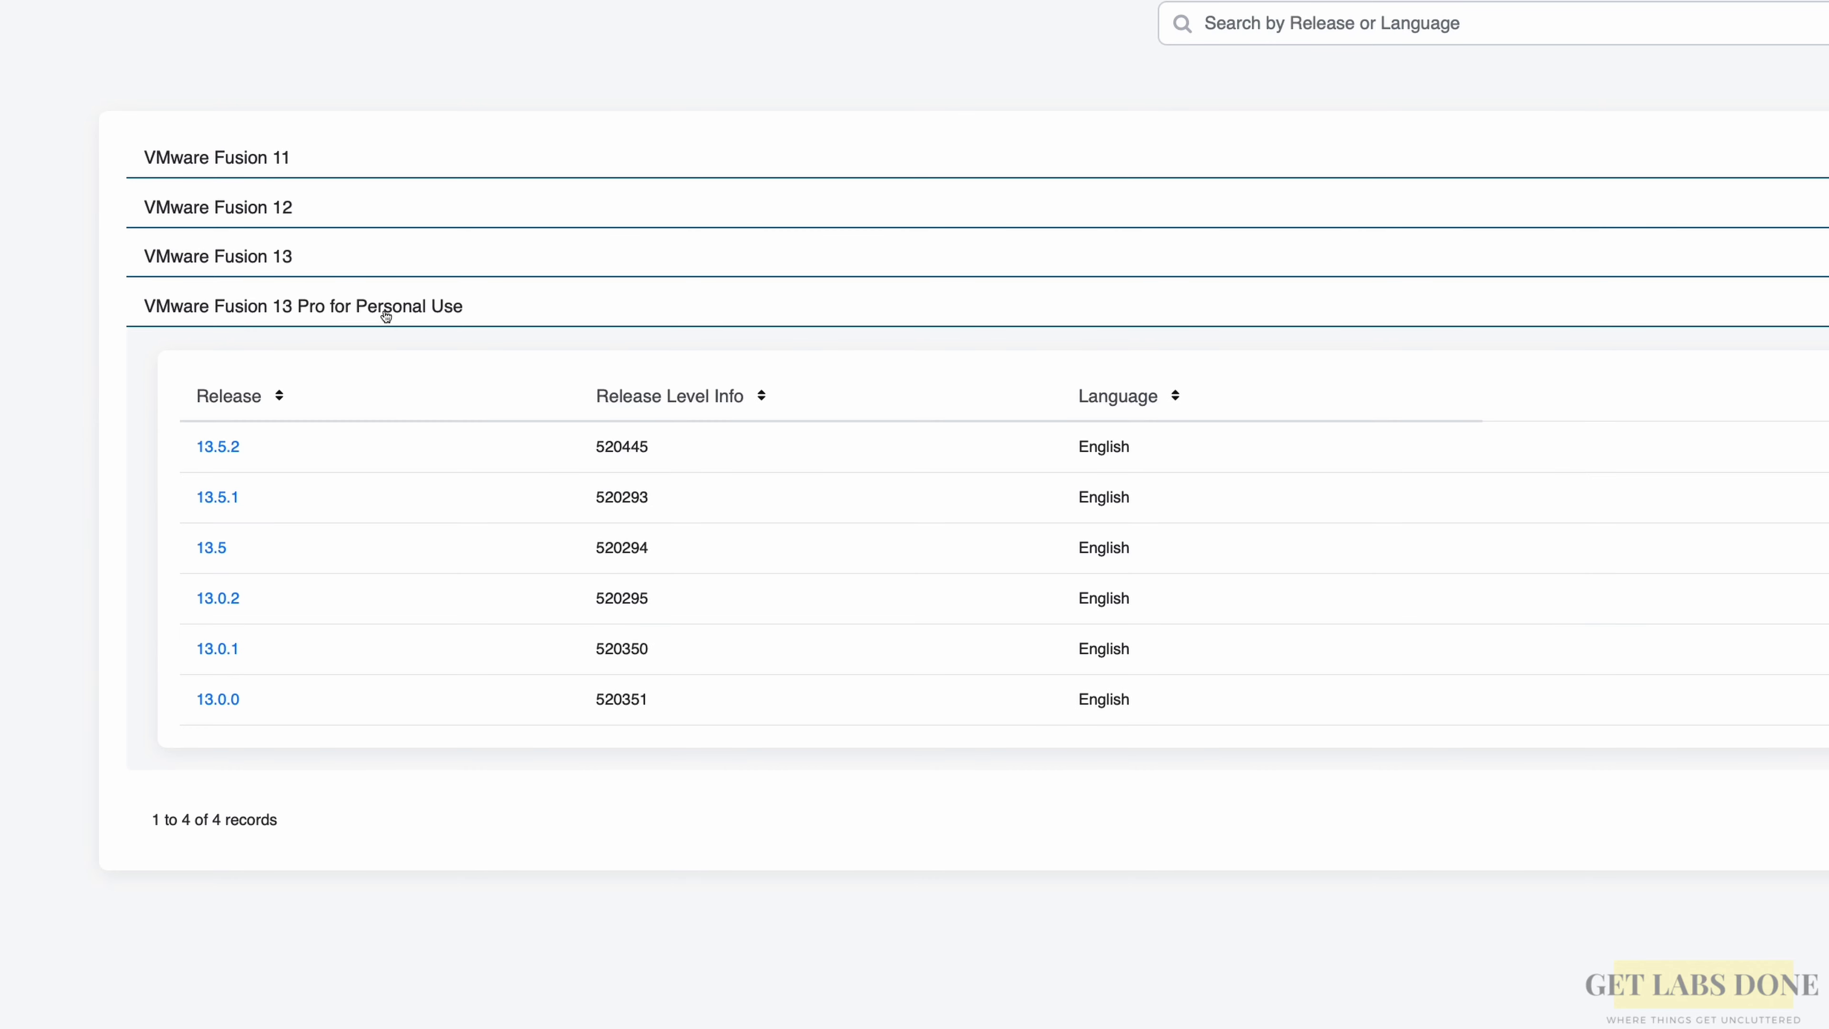
click(229, 448)
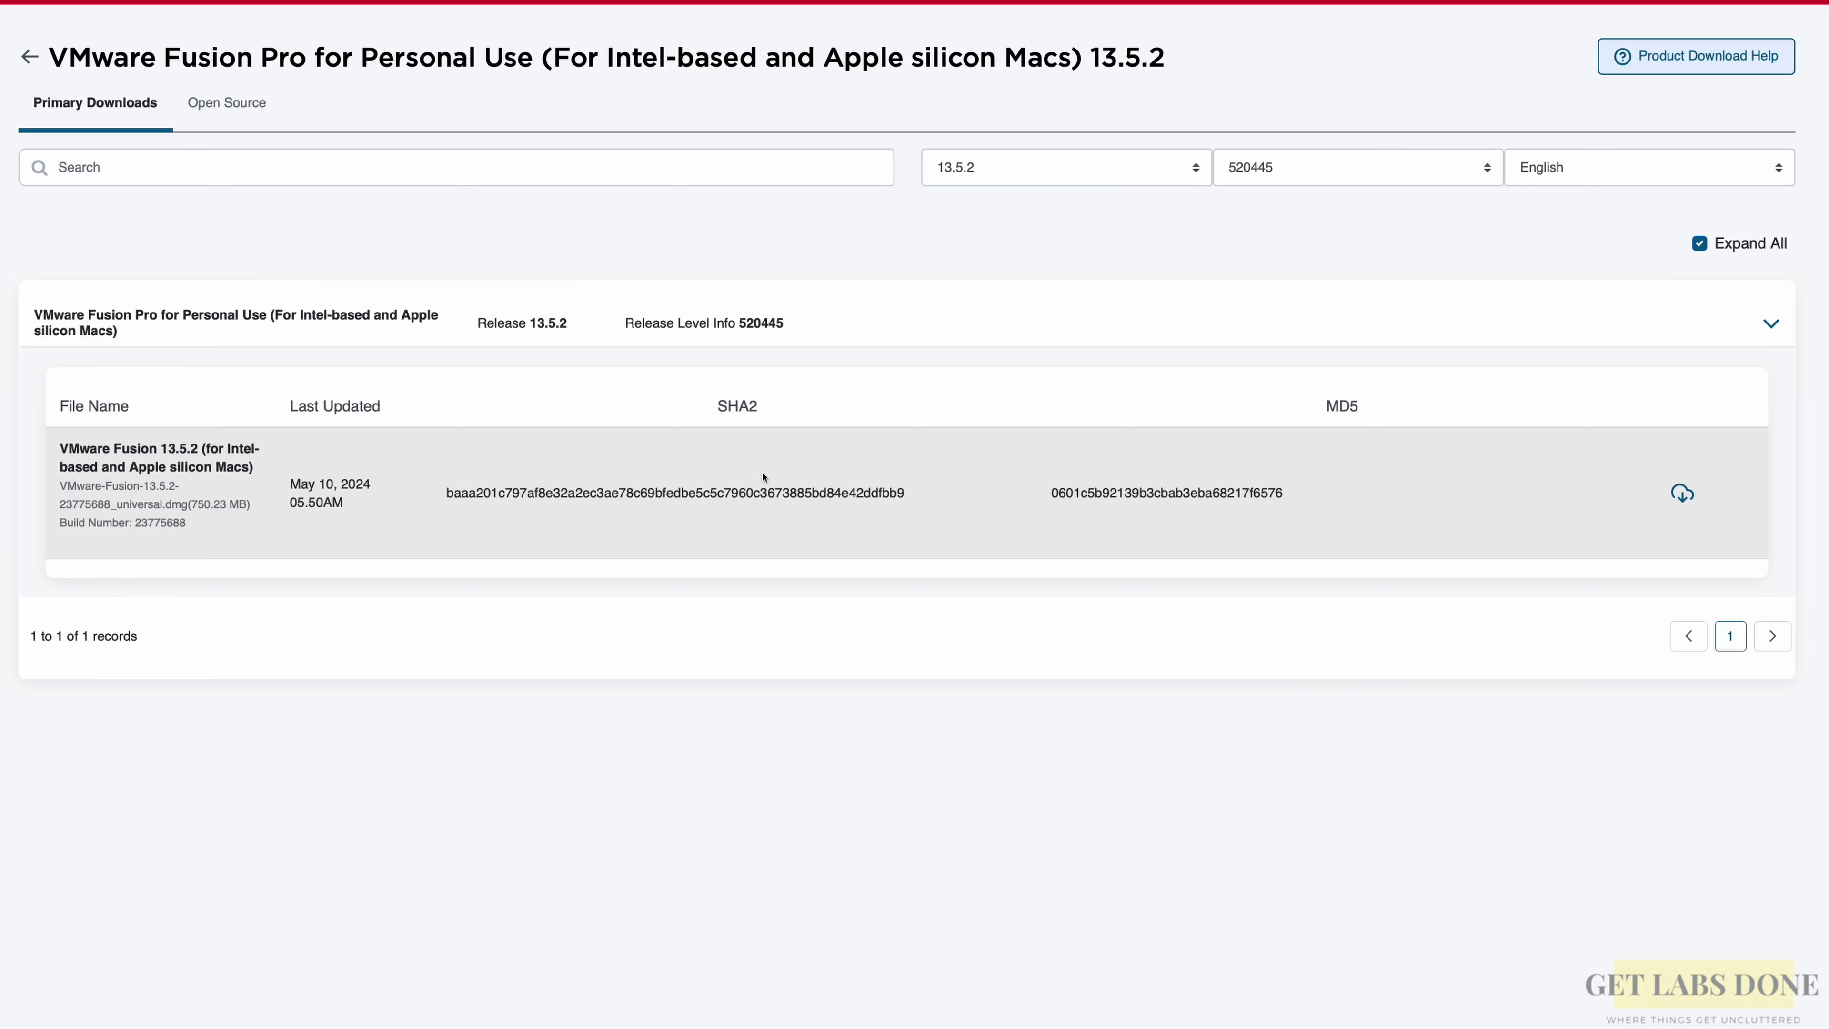
Request the 13.5.2 installer via HTTPS Download, allow downloads from the support site, and check the Downloads list.
click(1678, 494)
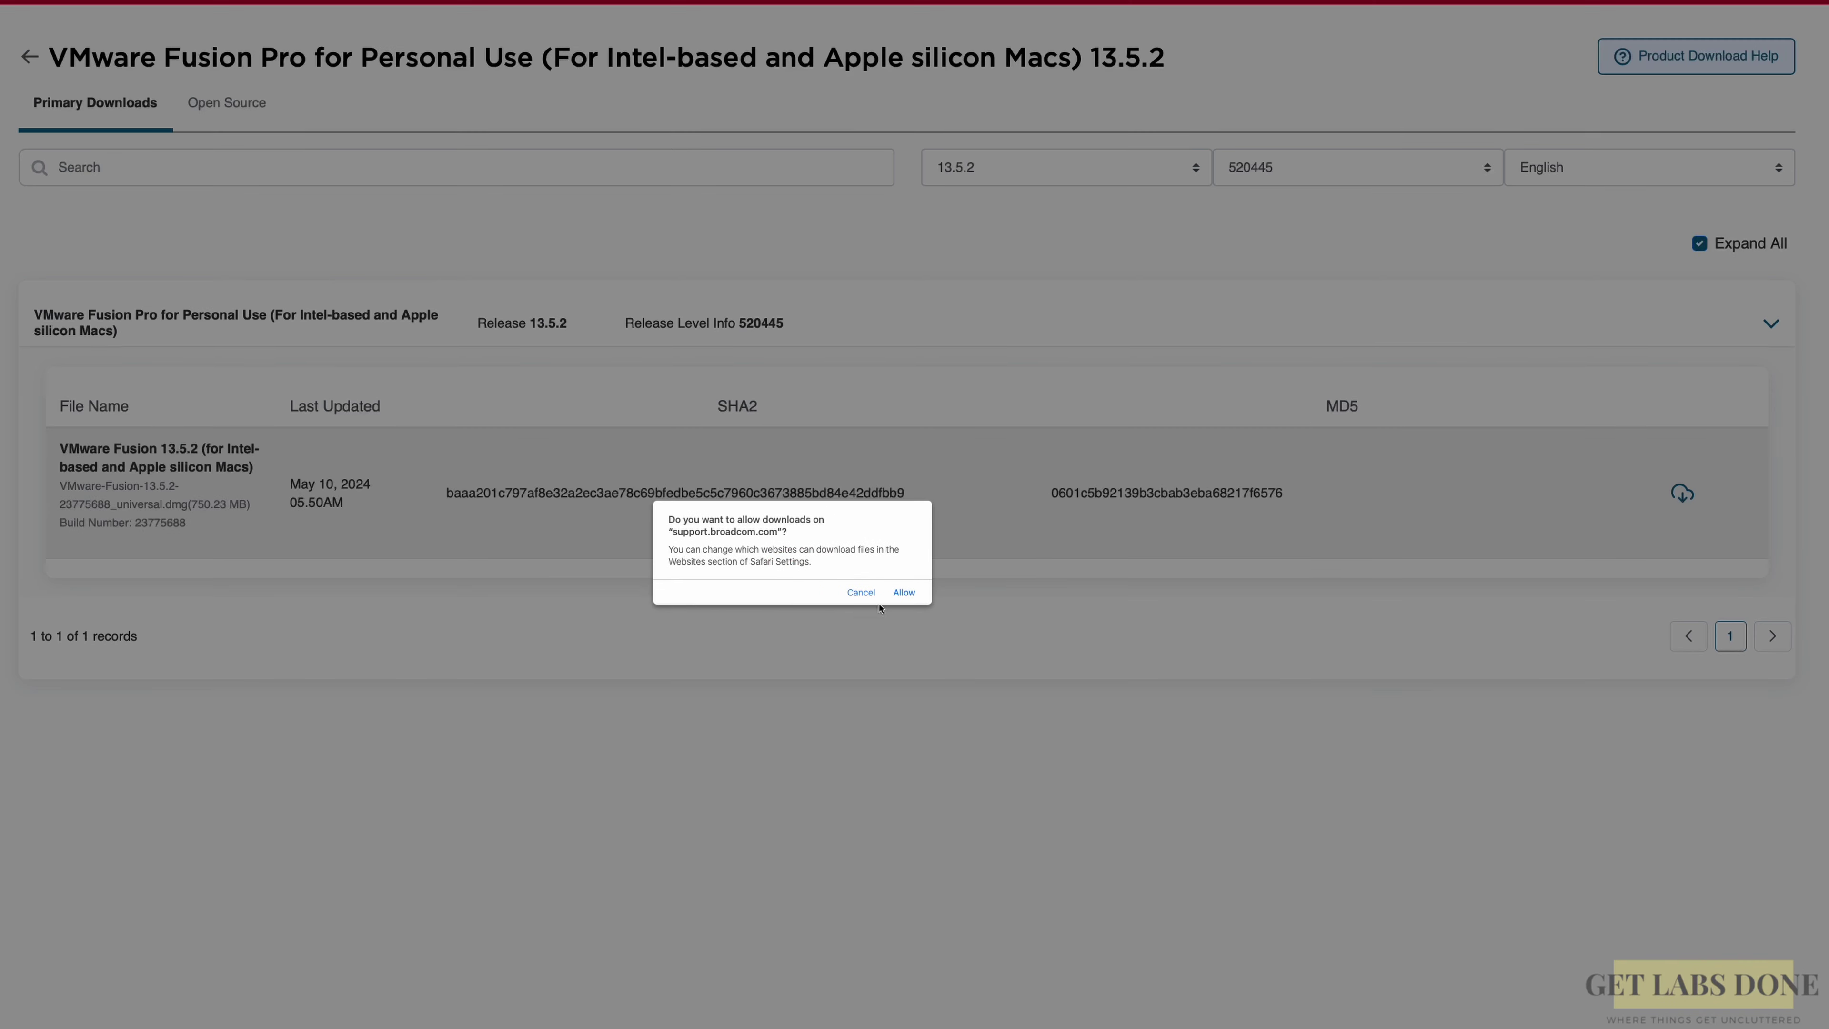
click(905, 597)
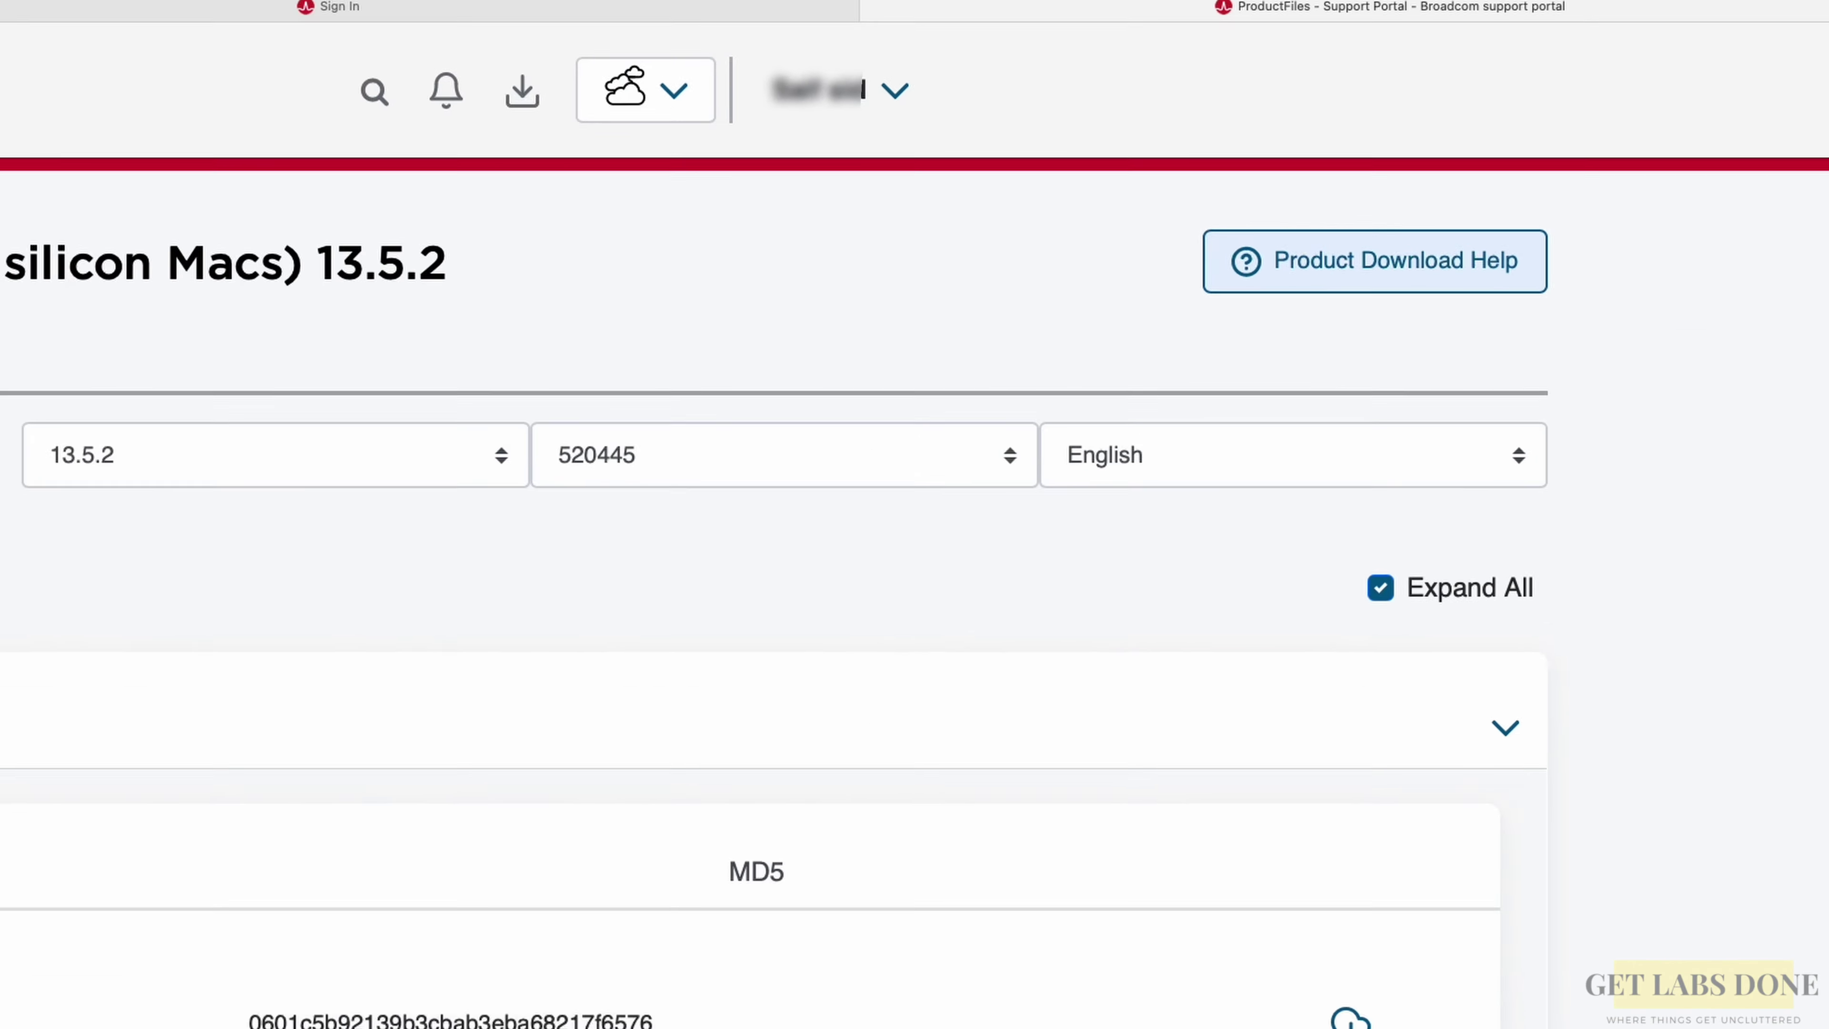
click(1630, 31)
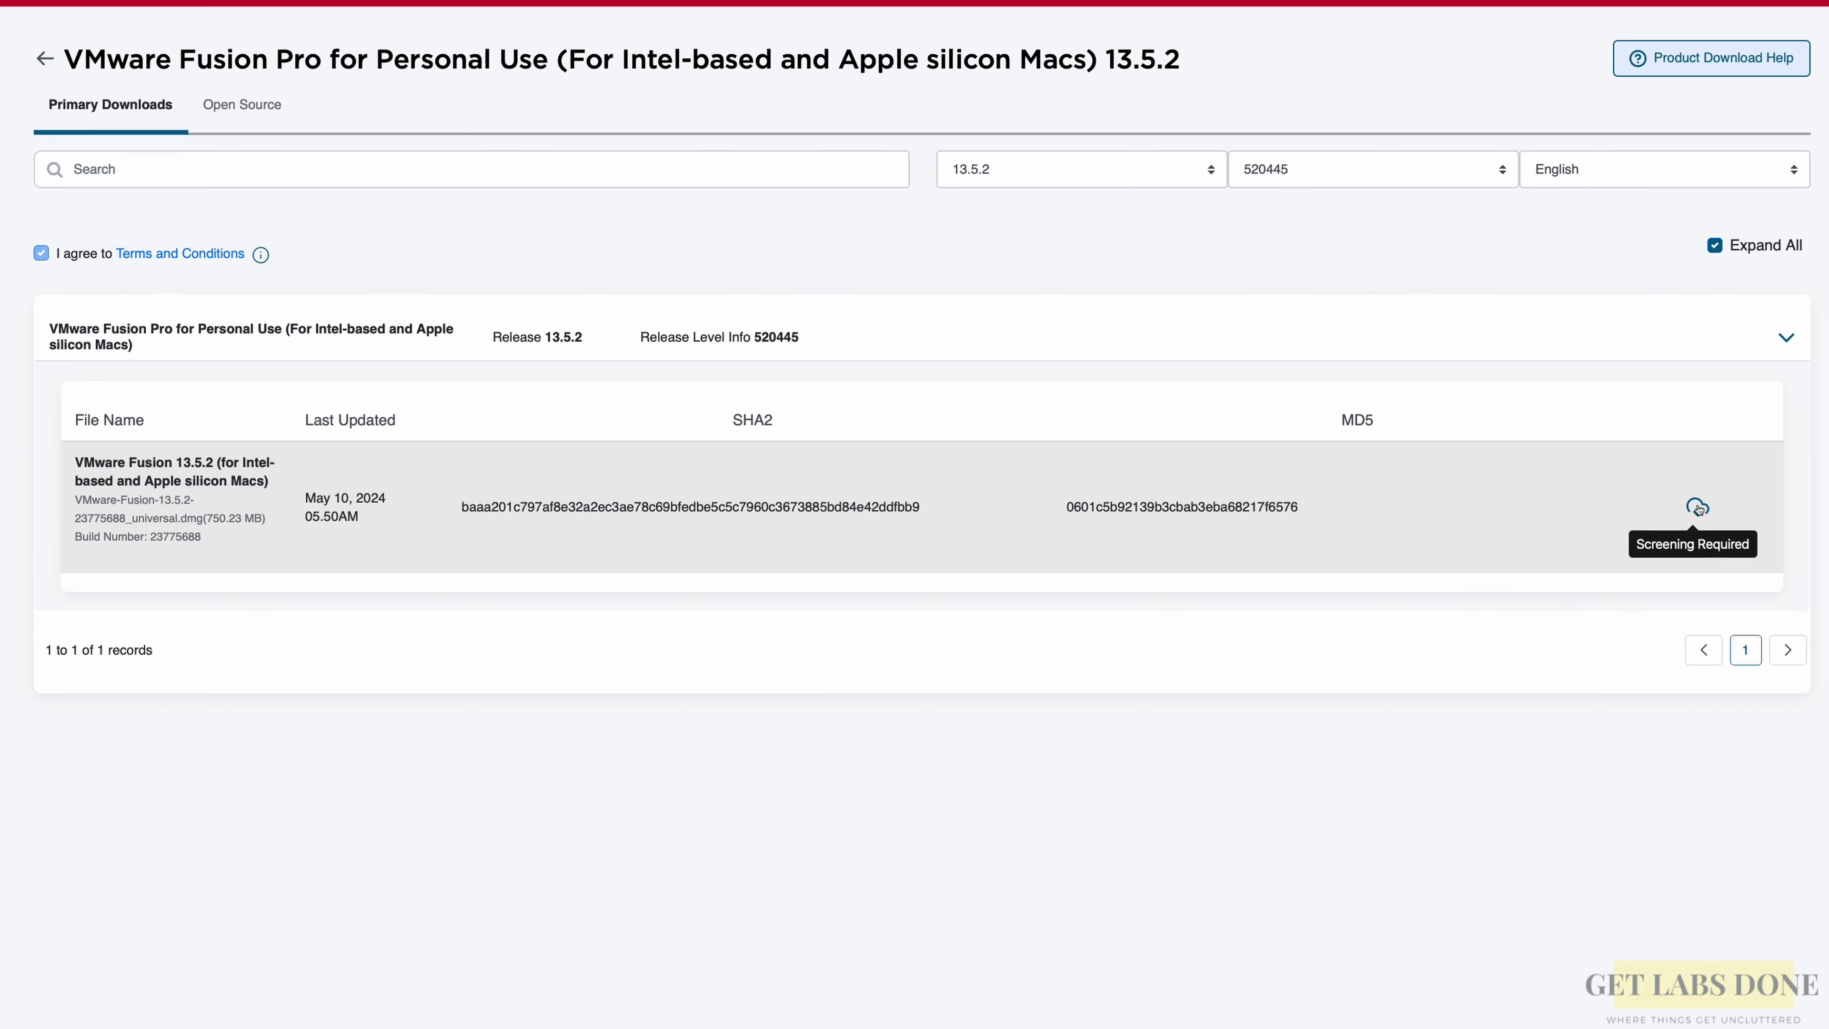
Answer Yes to screening and submit the address, city, state and postal code in Trade Compliance.
click(1698, 507)
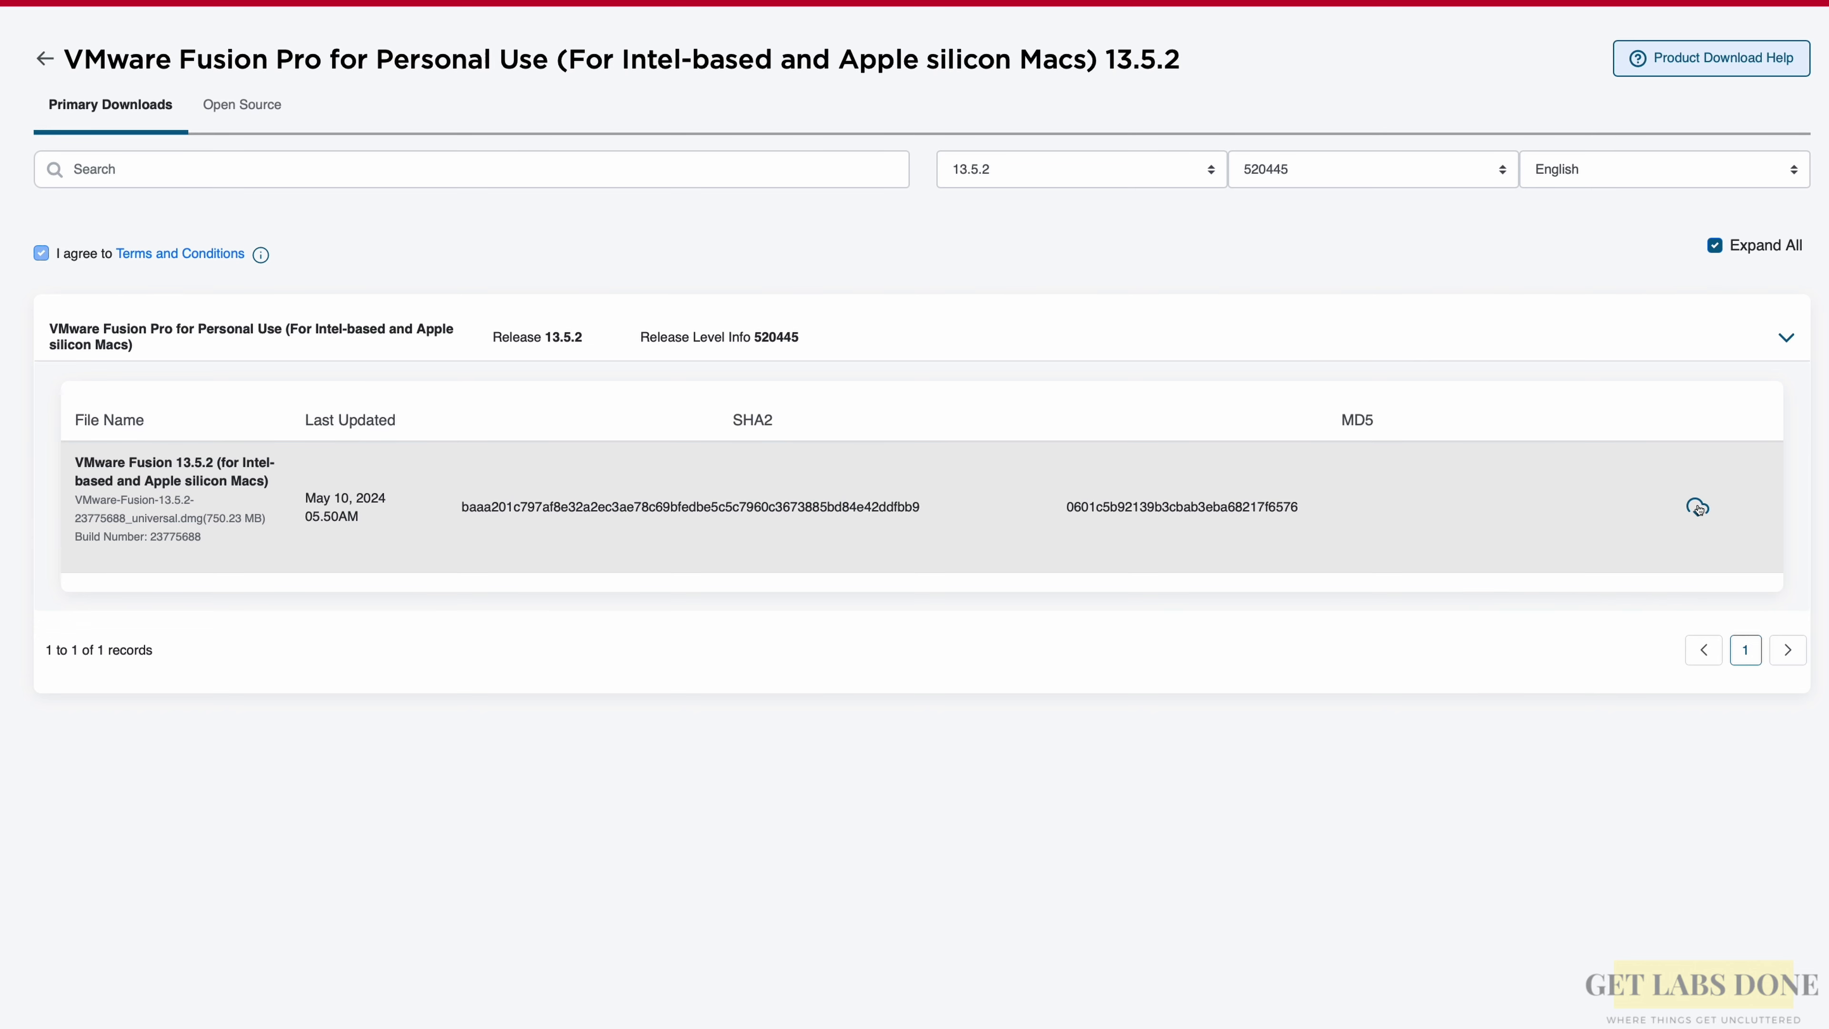
click(1028, 632)
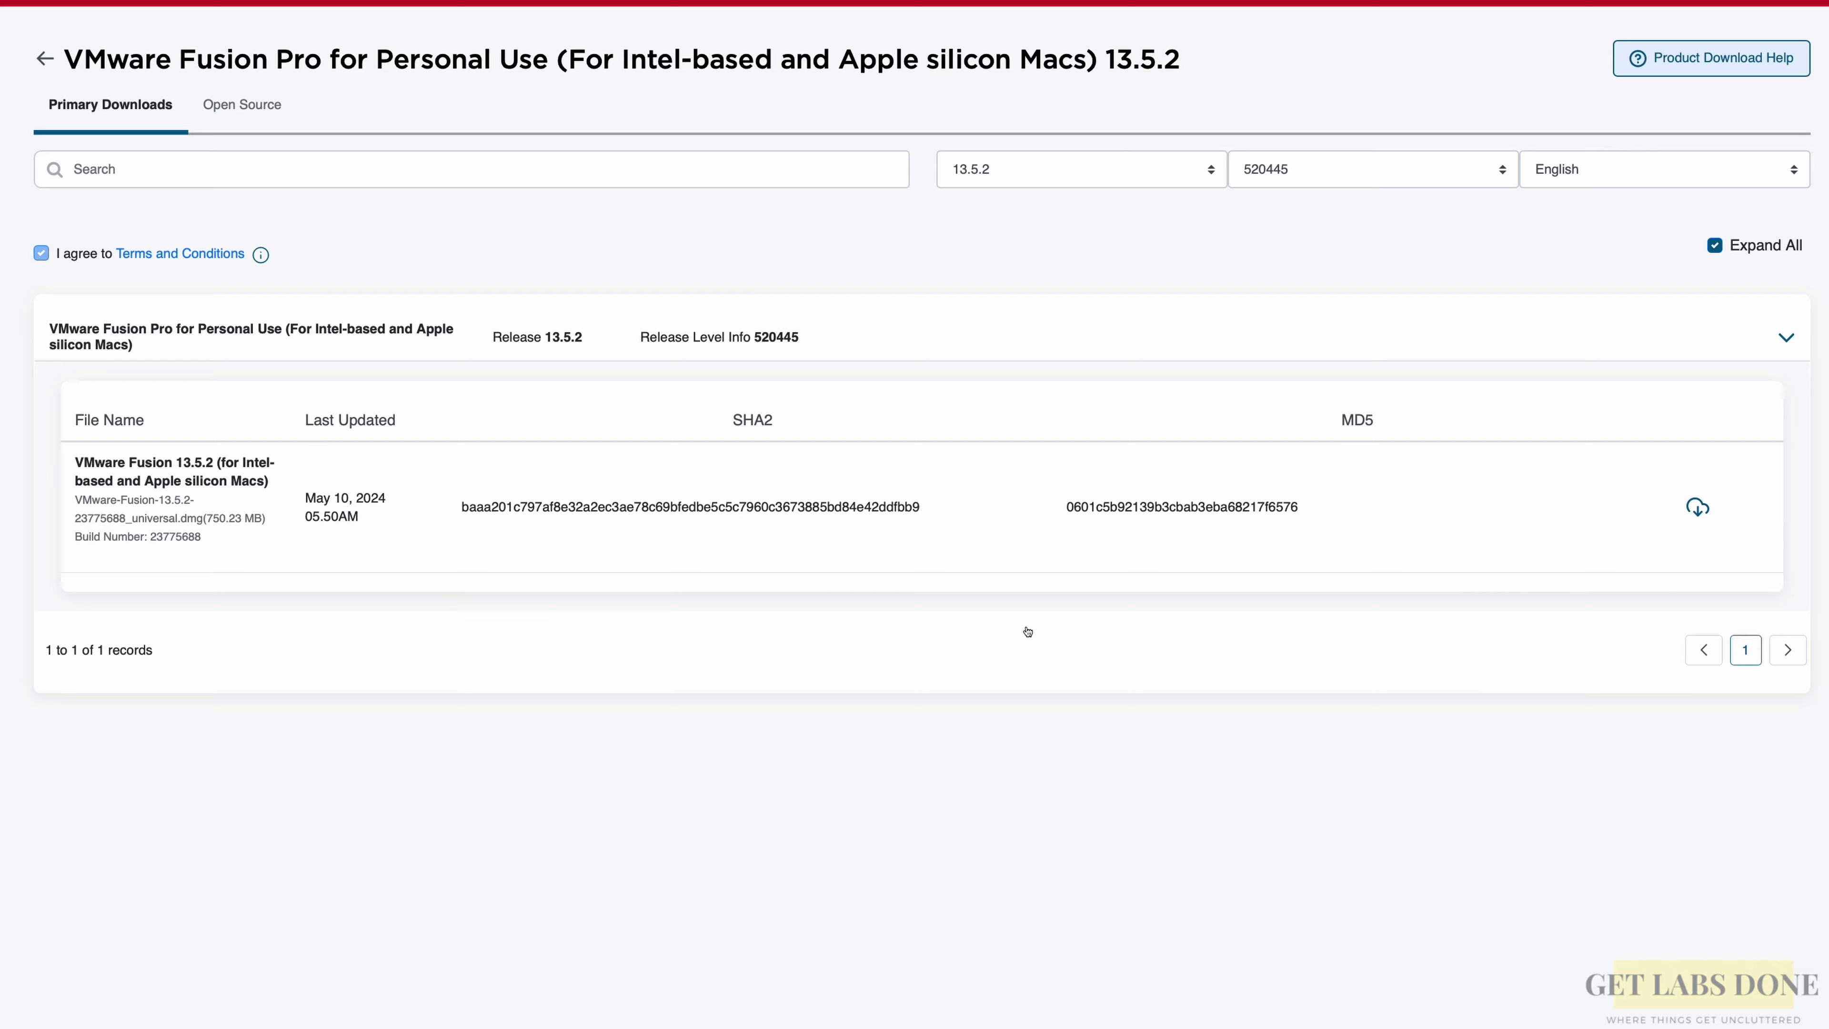
click(392, 233)
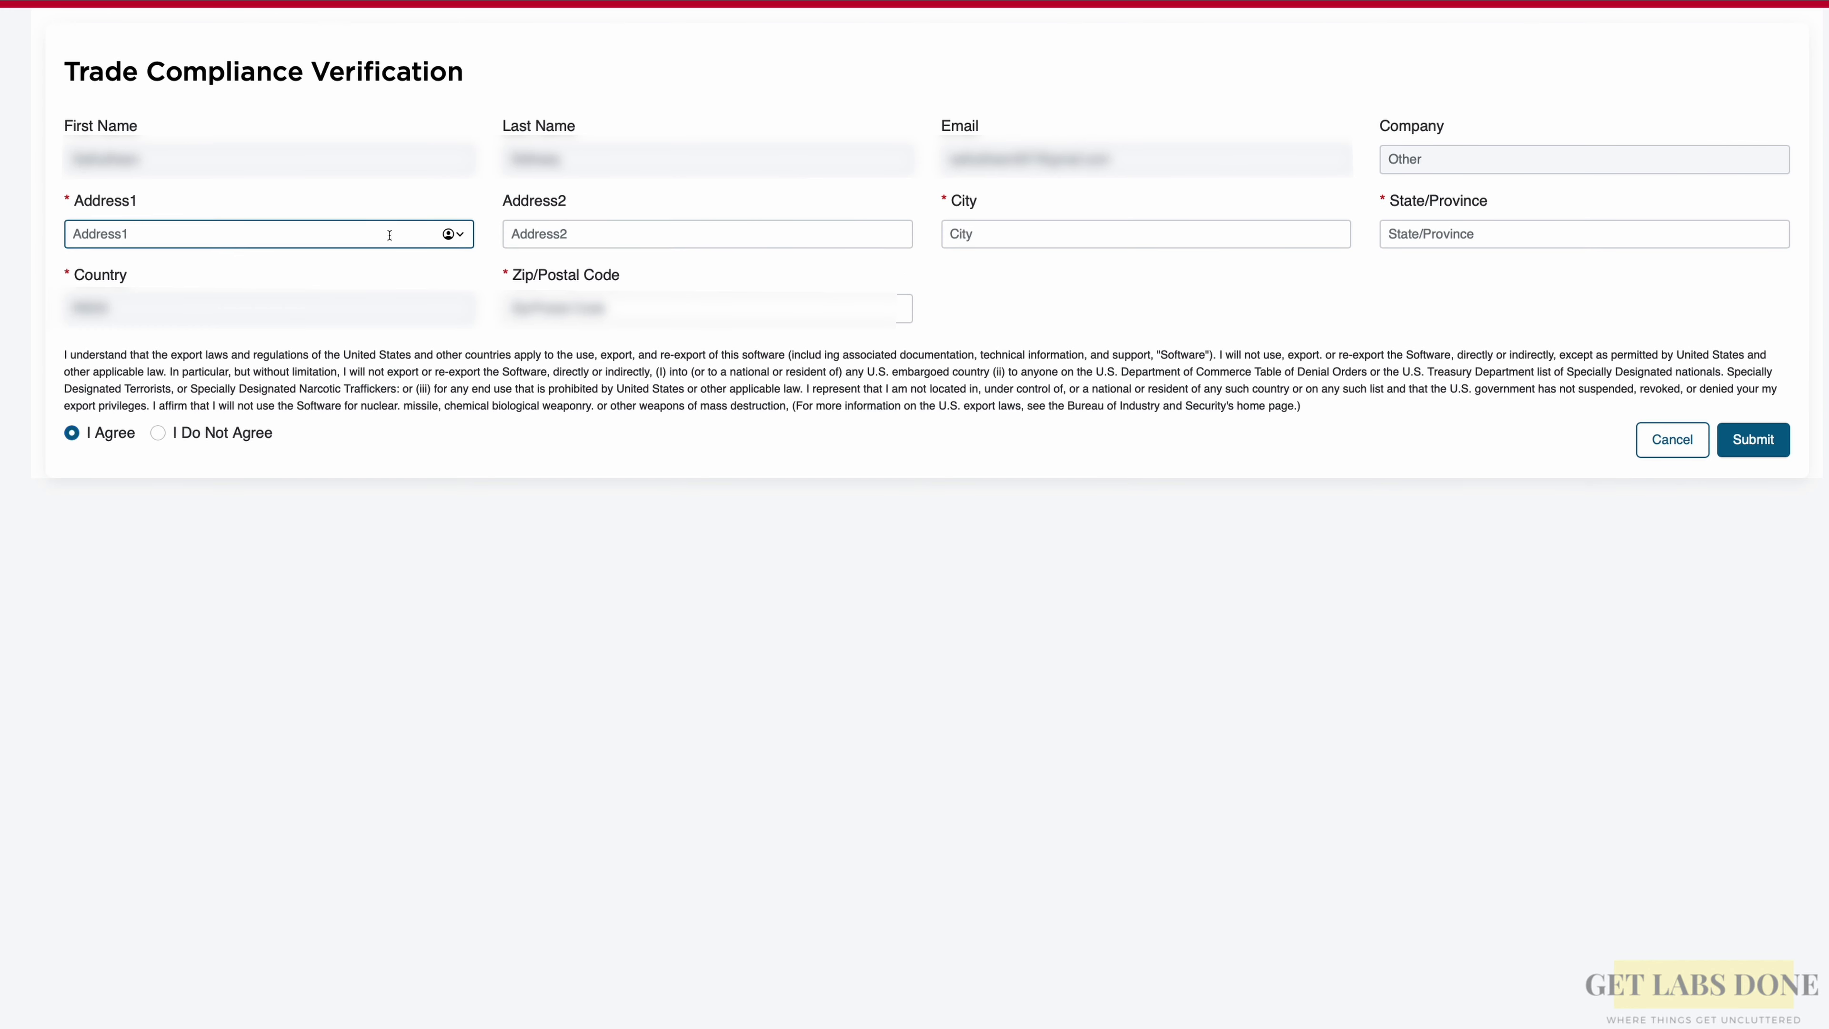
click(887, 235)
key(Tab)
text(Bangalore)
key(Tab)
text(Karnataka)
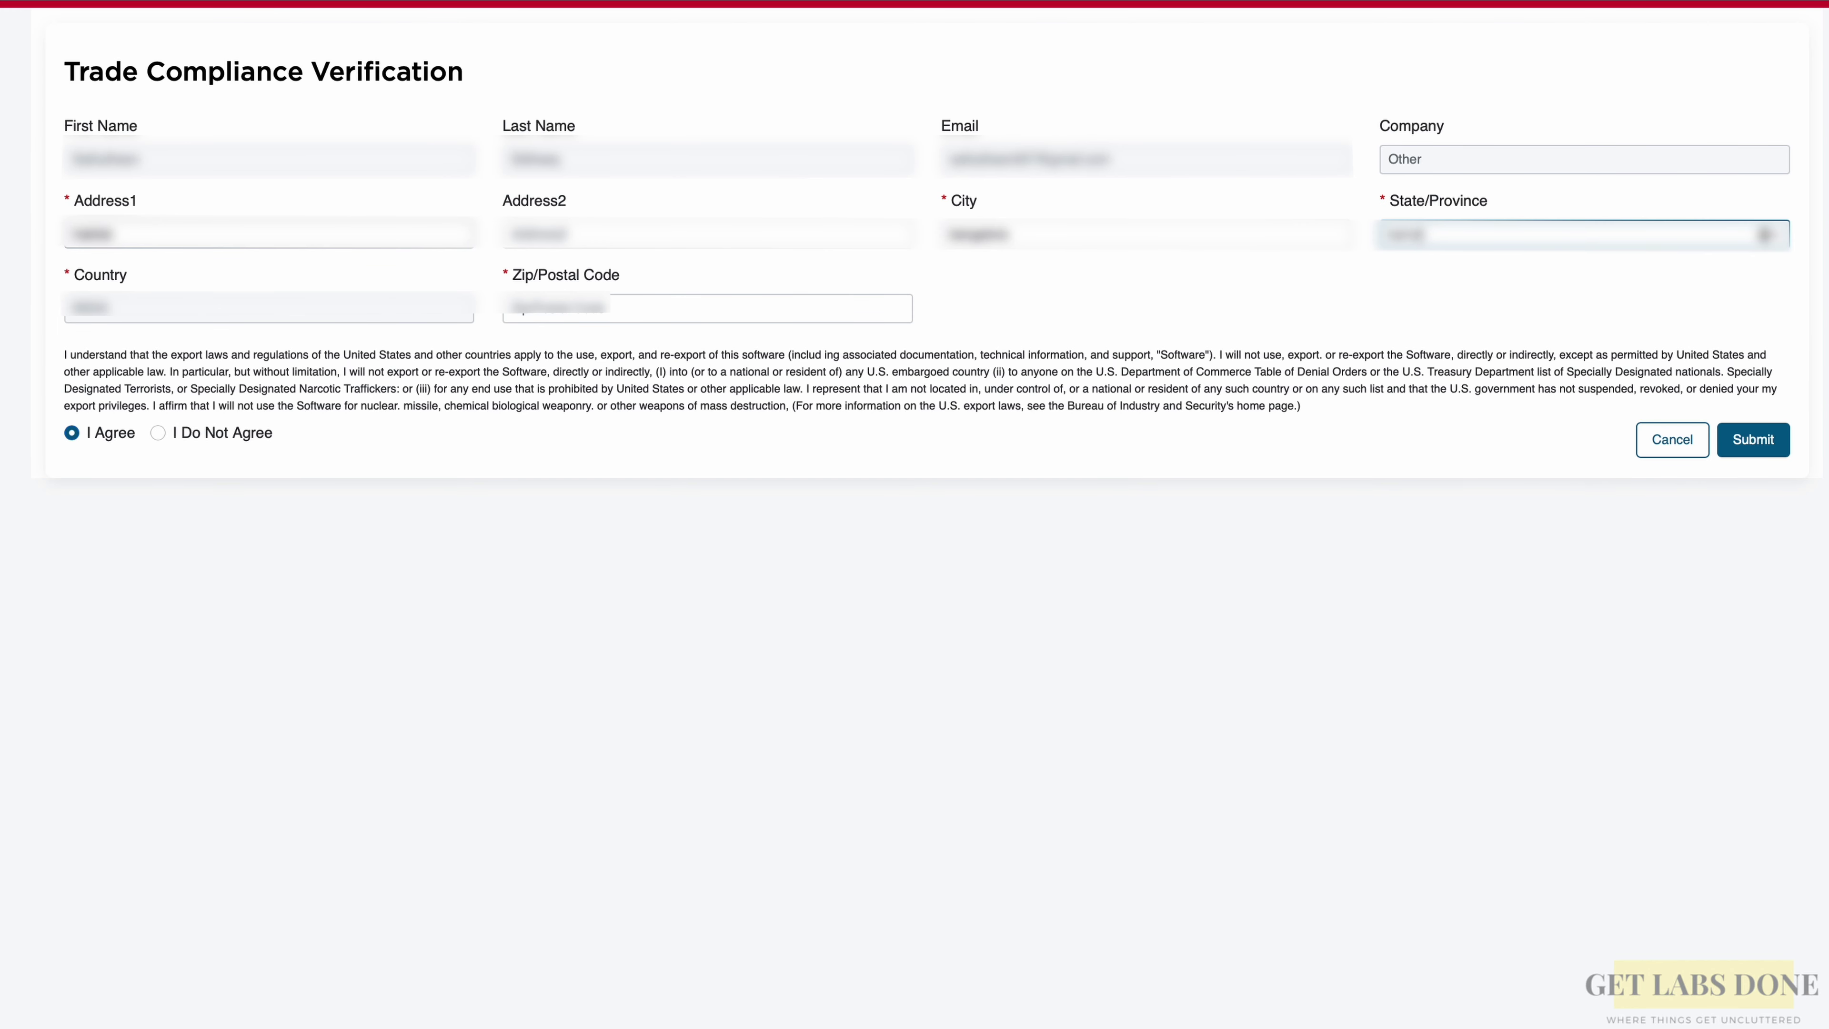
key(Tab)
text(560001)
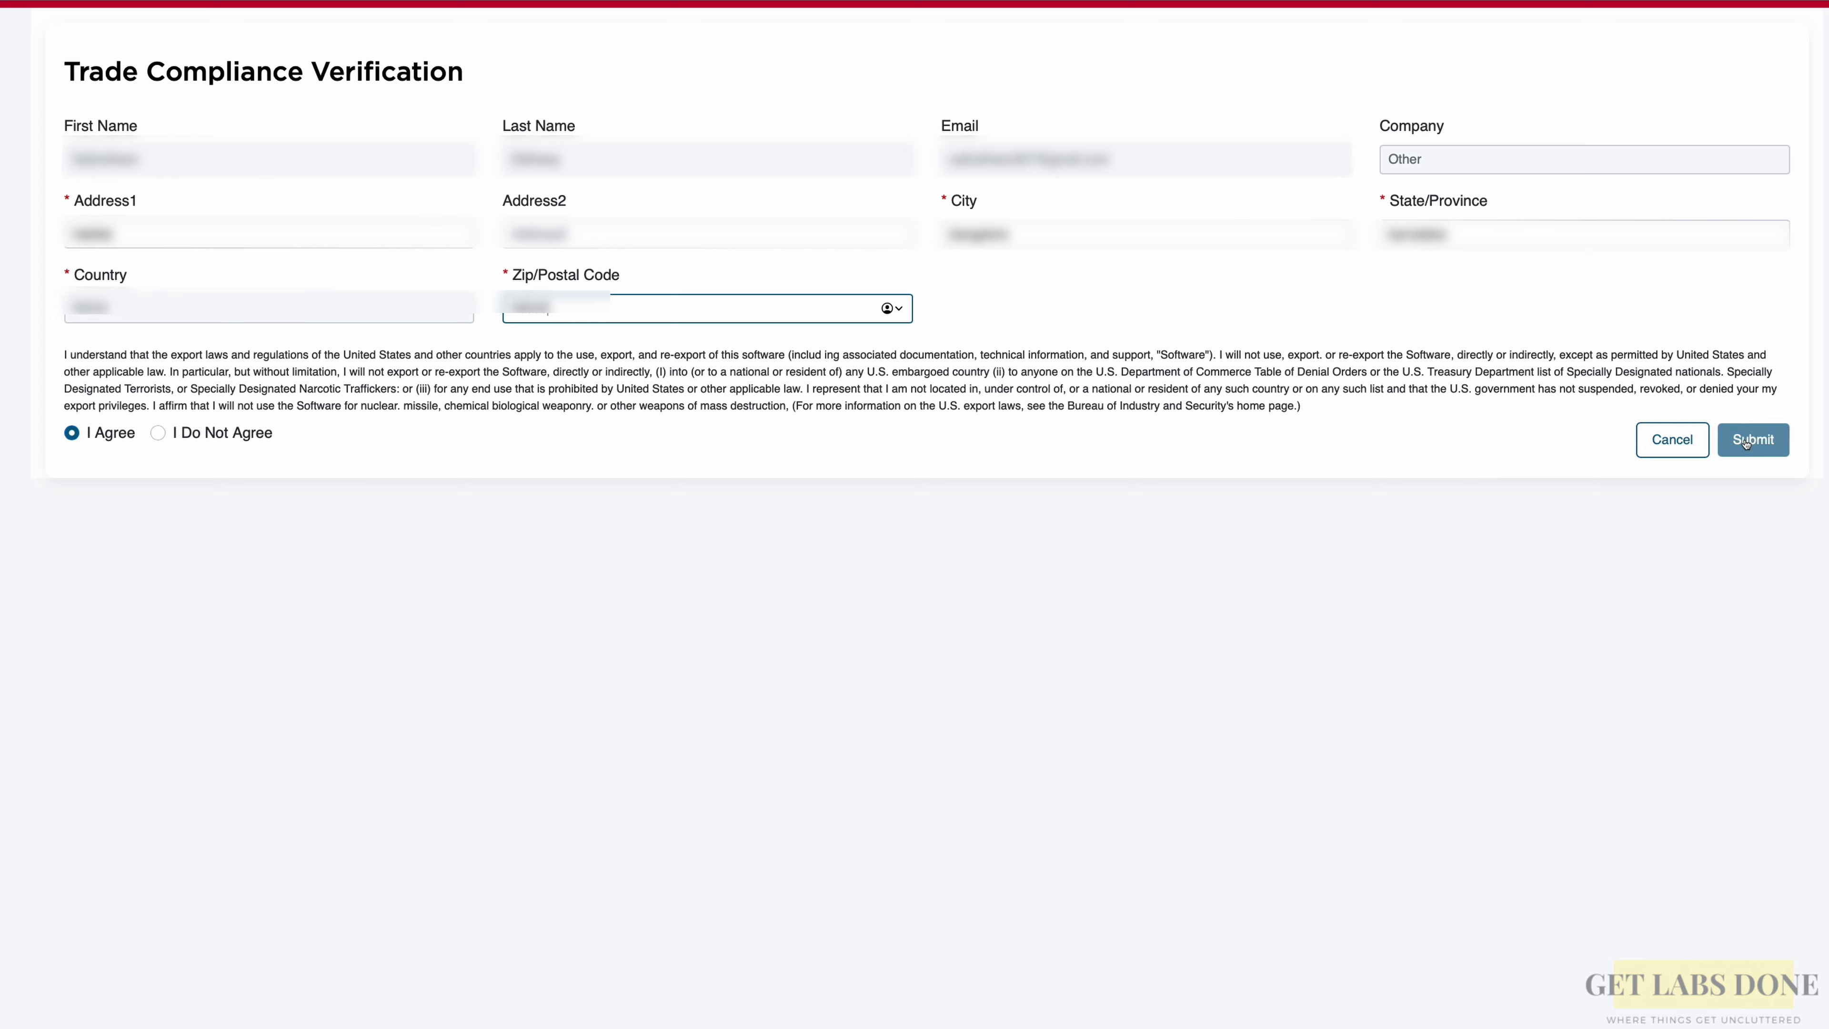
click(1748, 443)
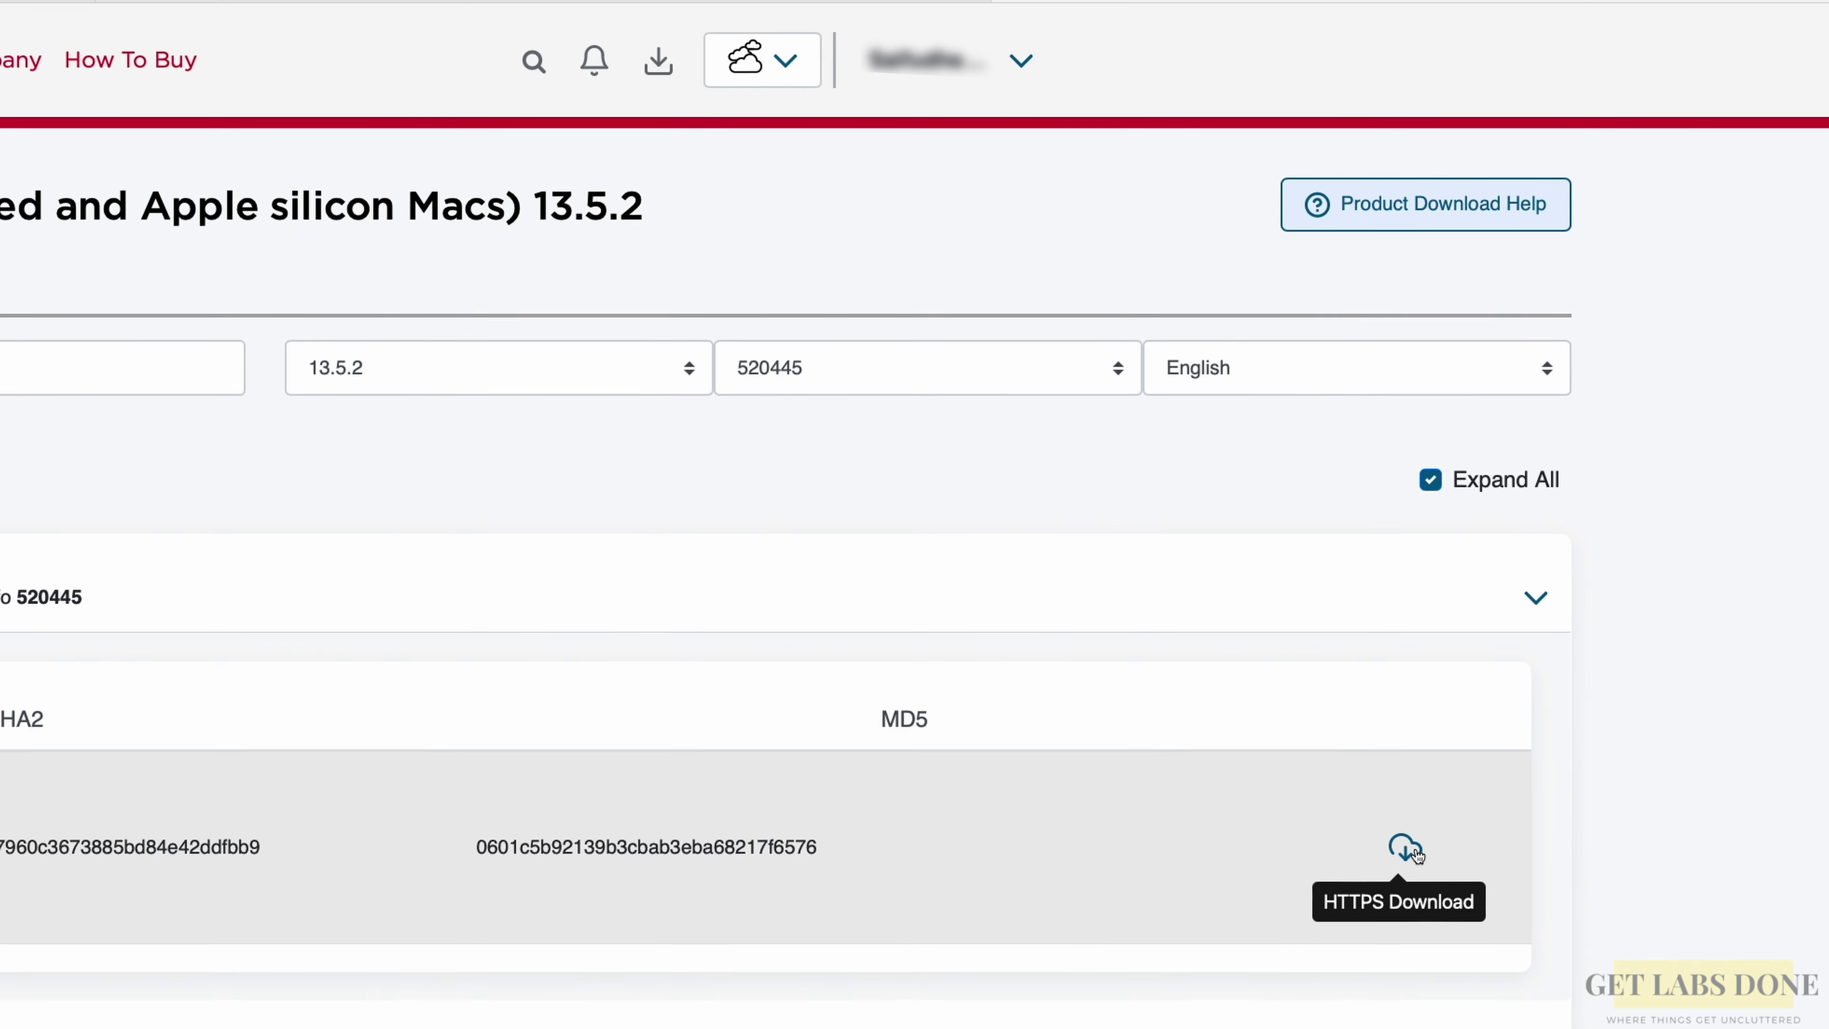
Download and open the Fusion 13.5.2 dmg, then launch the installer and confirm with the admin password.
click(1312, 960)
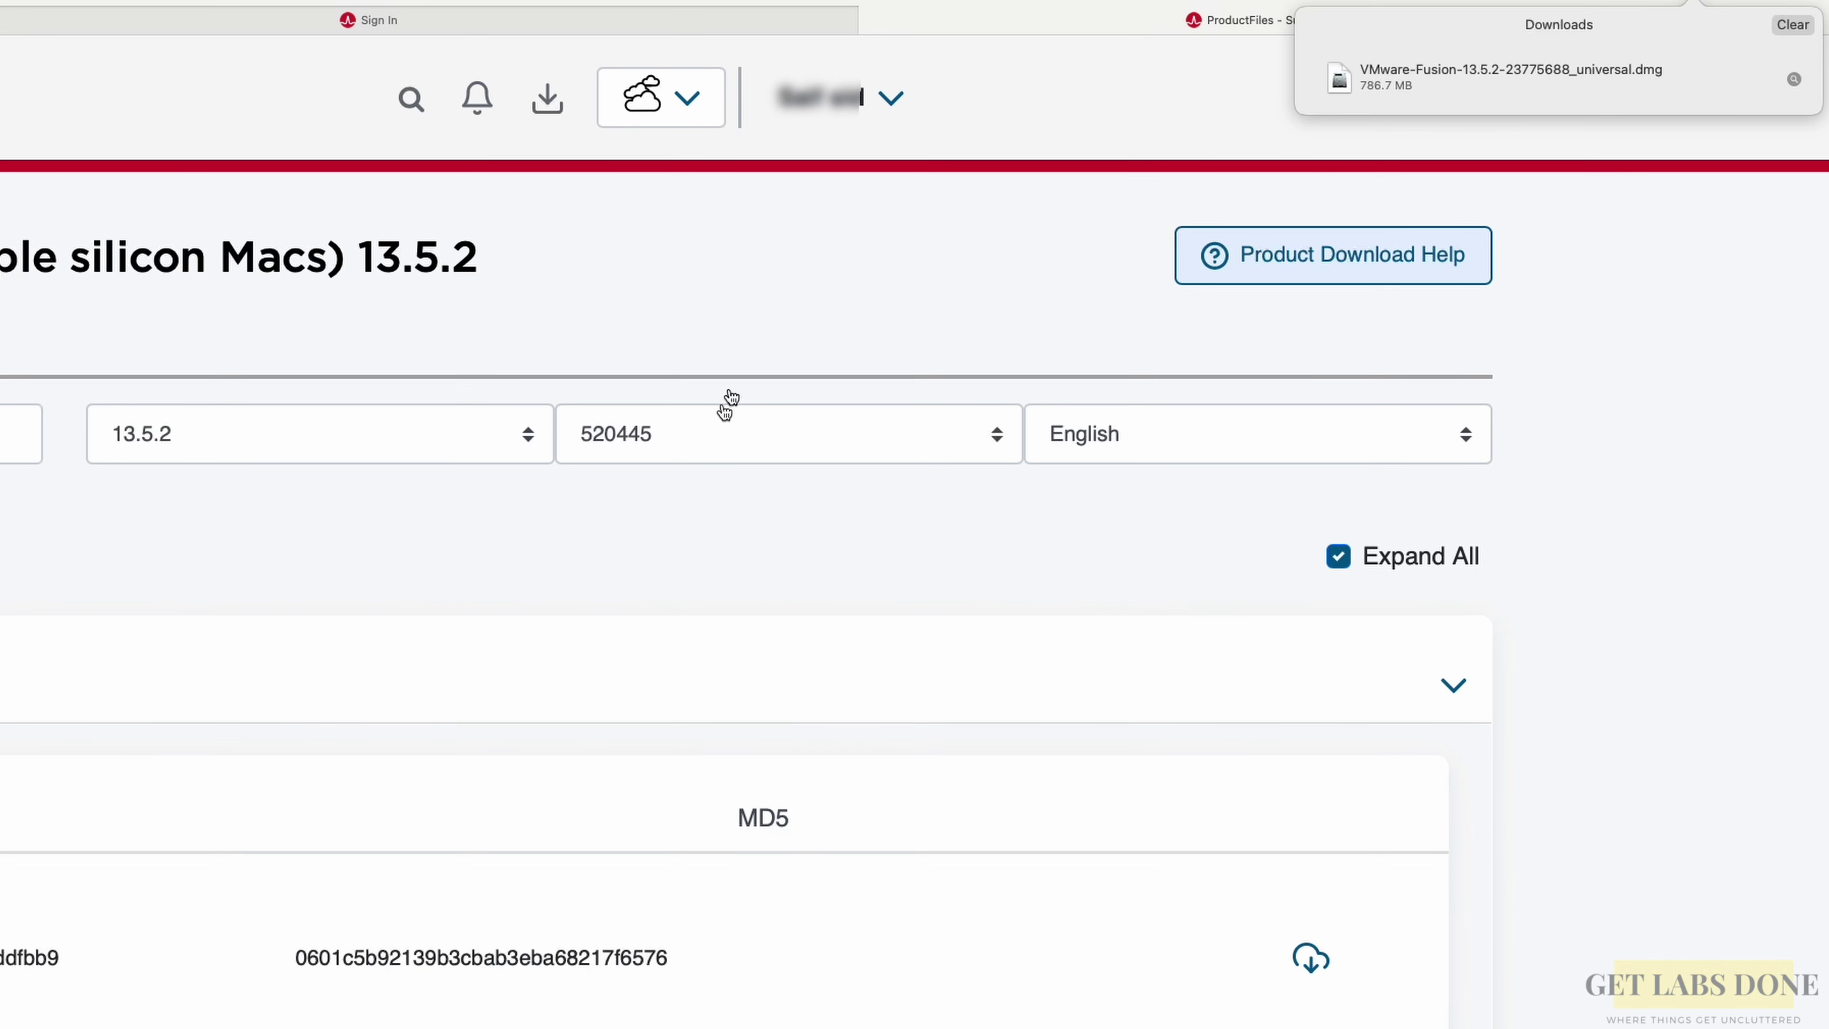
click(1447, 79)
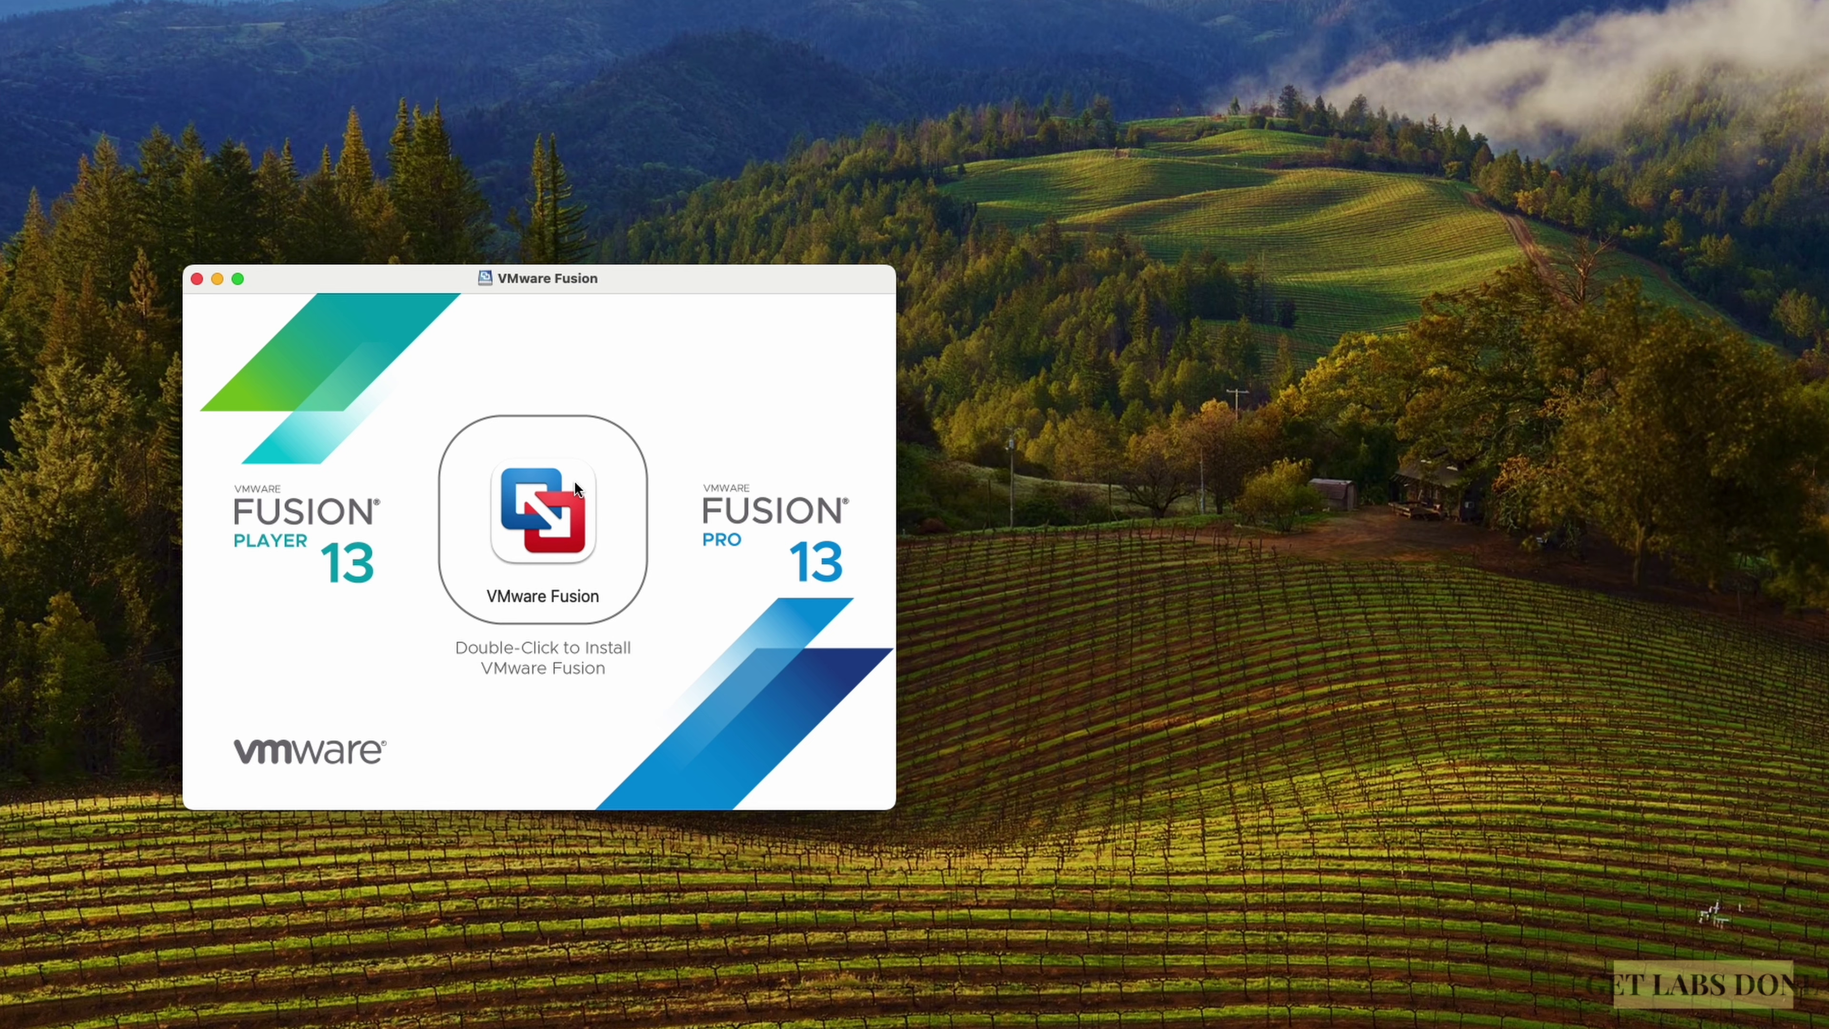
double_click(575, 481)
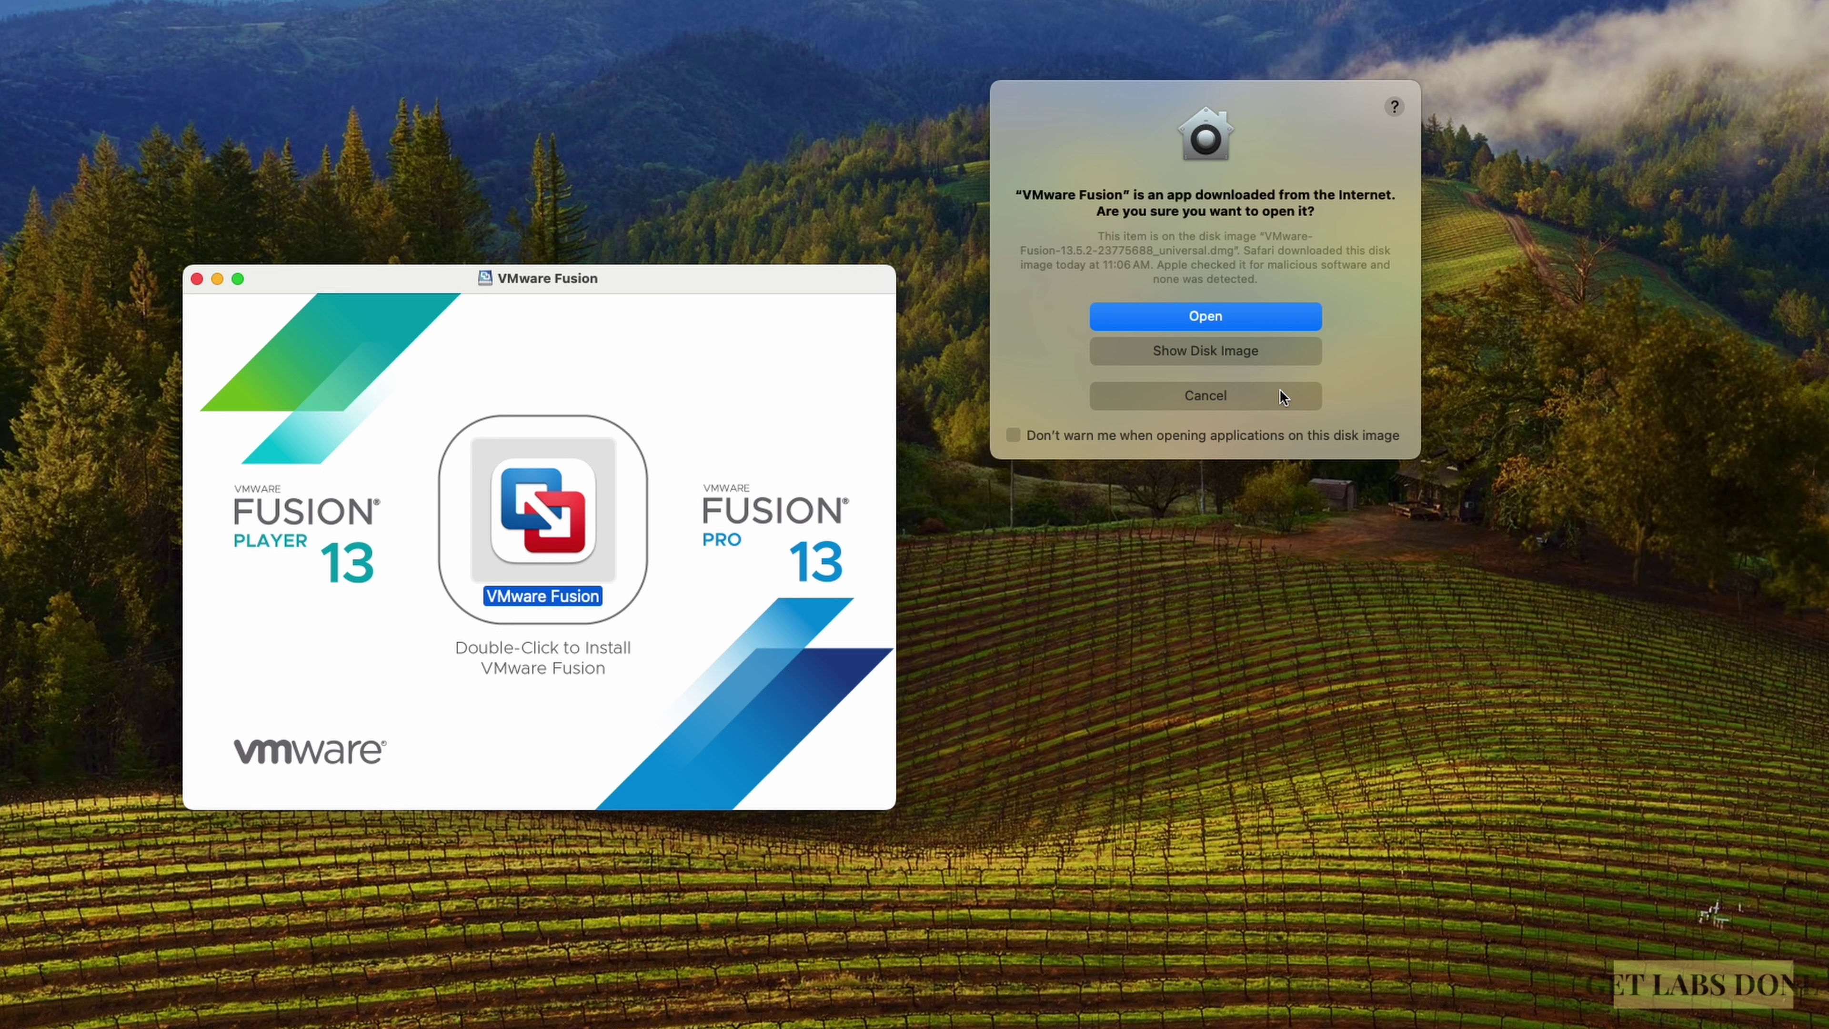
click(1237, 317)
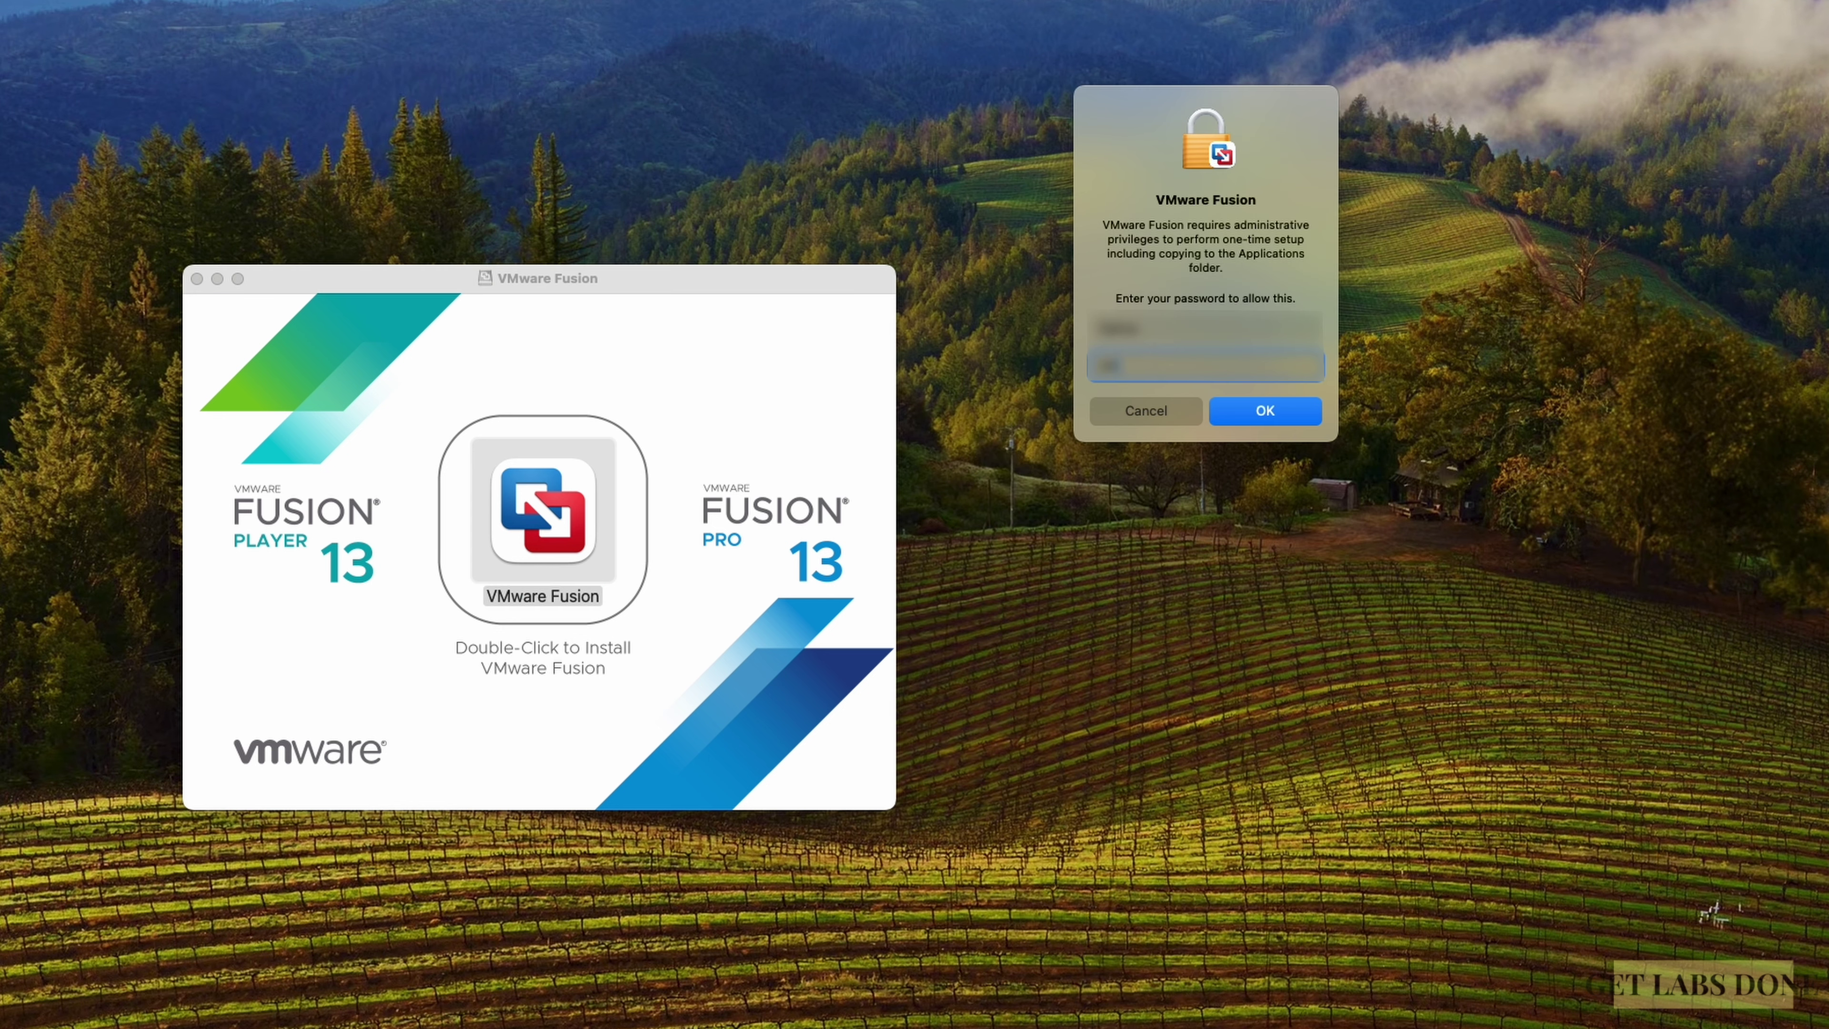
key(Return)
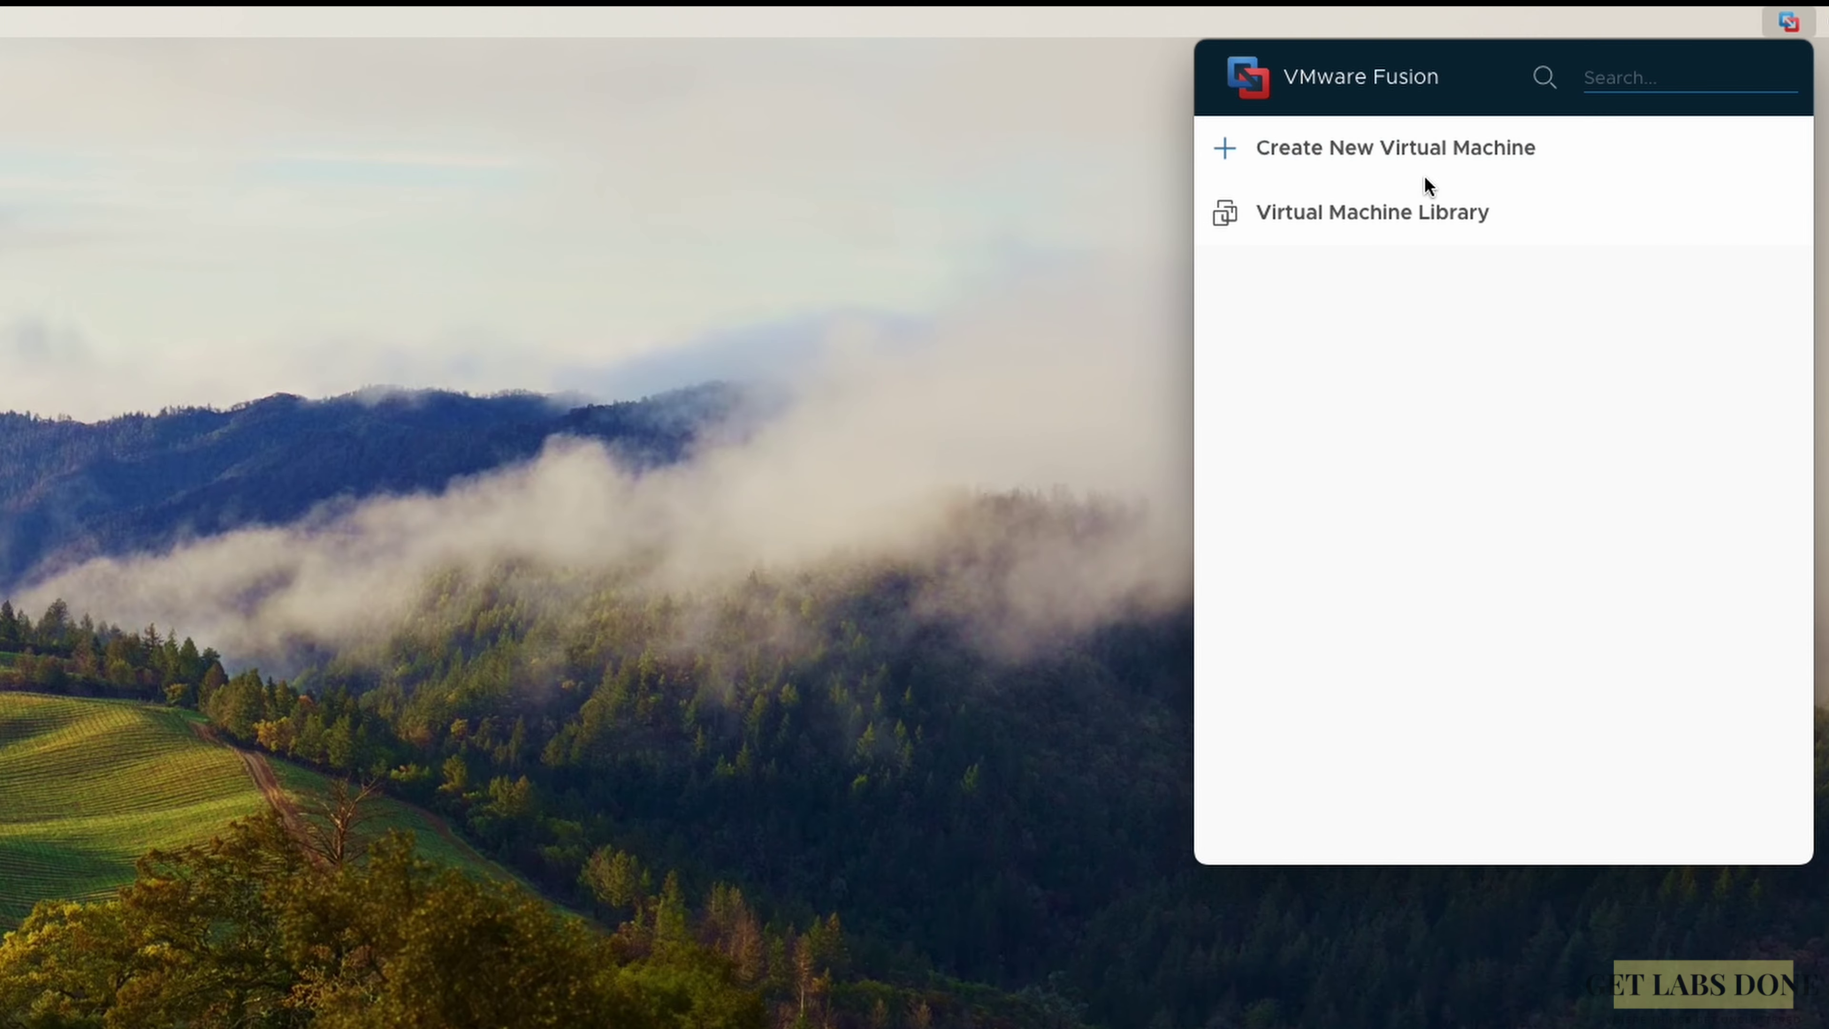
Start a new virtual machine from the library using the Get Windows from Microsoft option.
click(1408, 213)
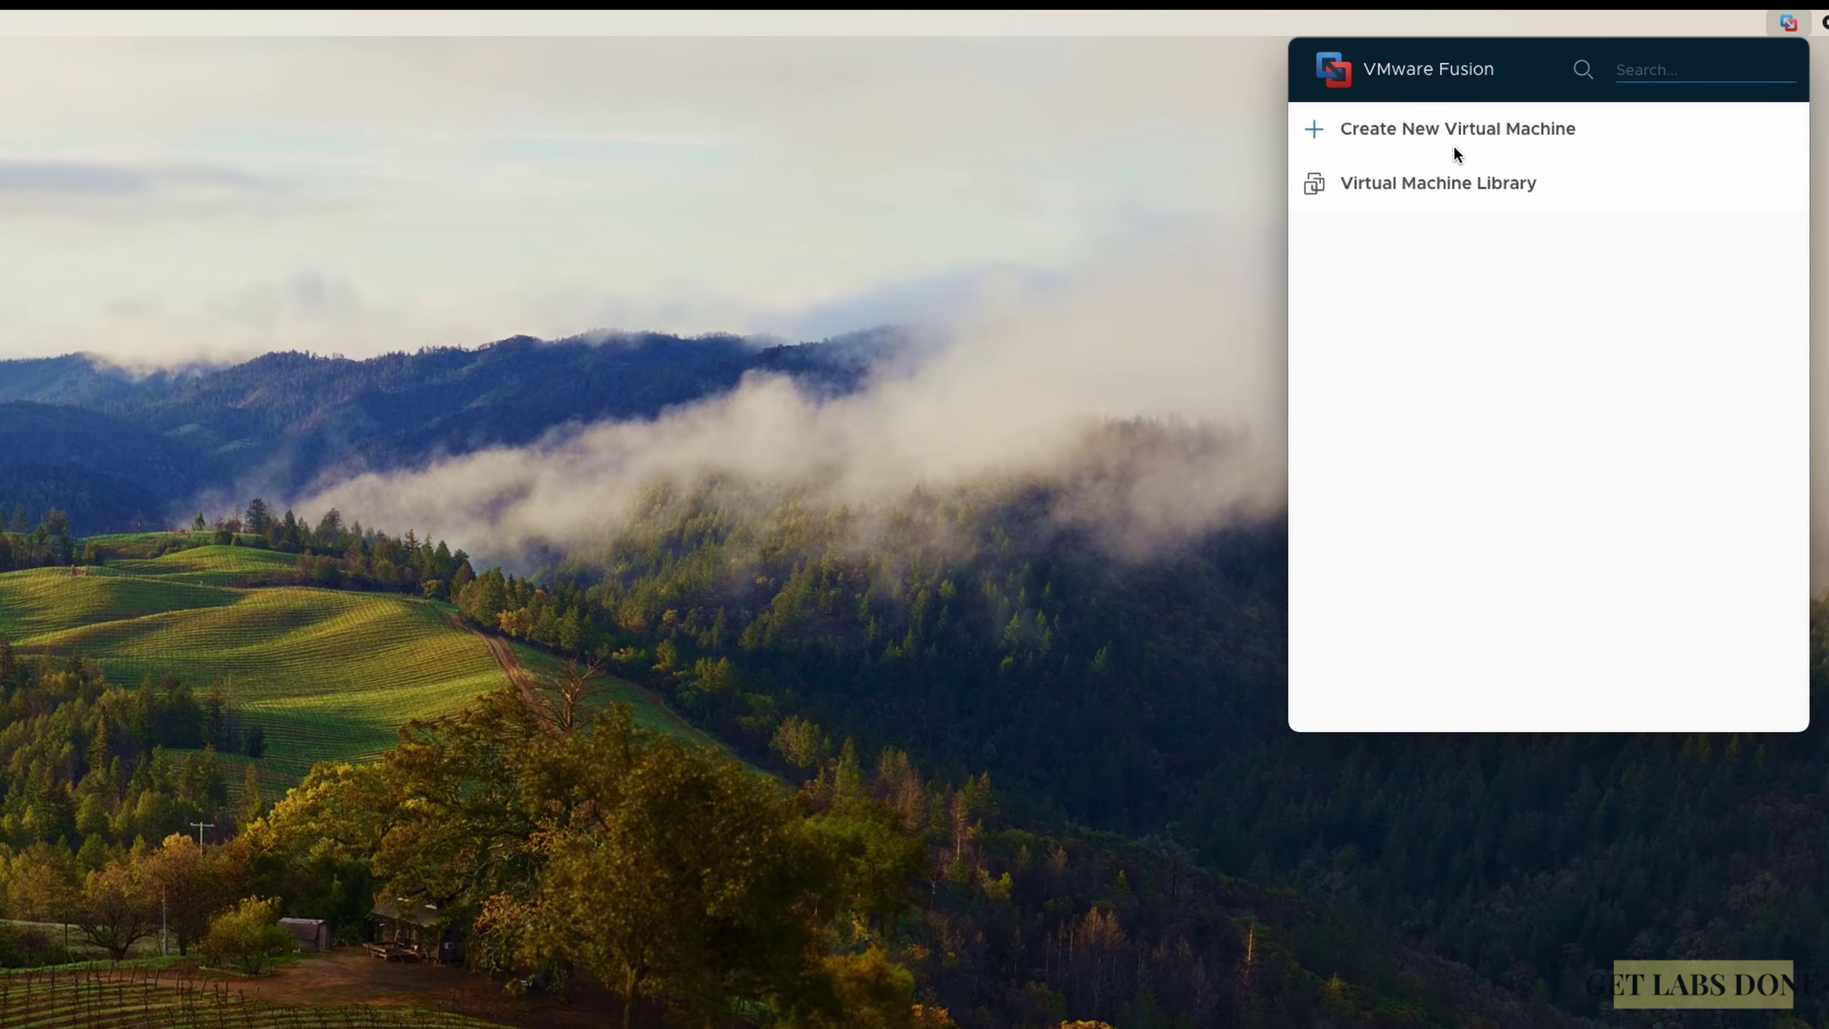
click(1456, 137)
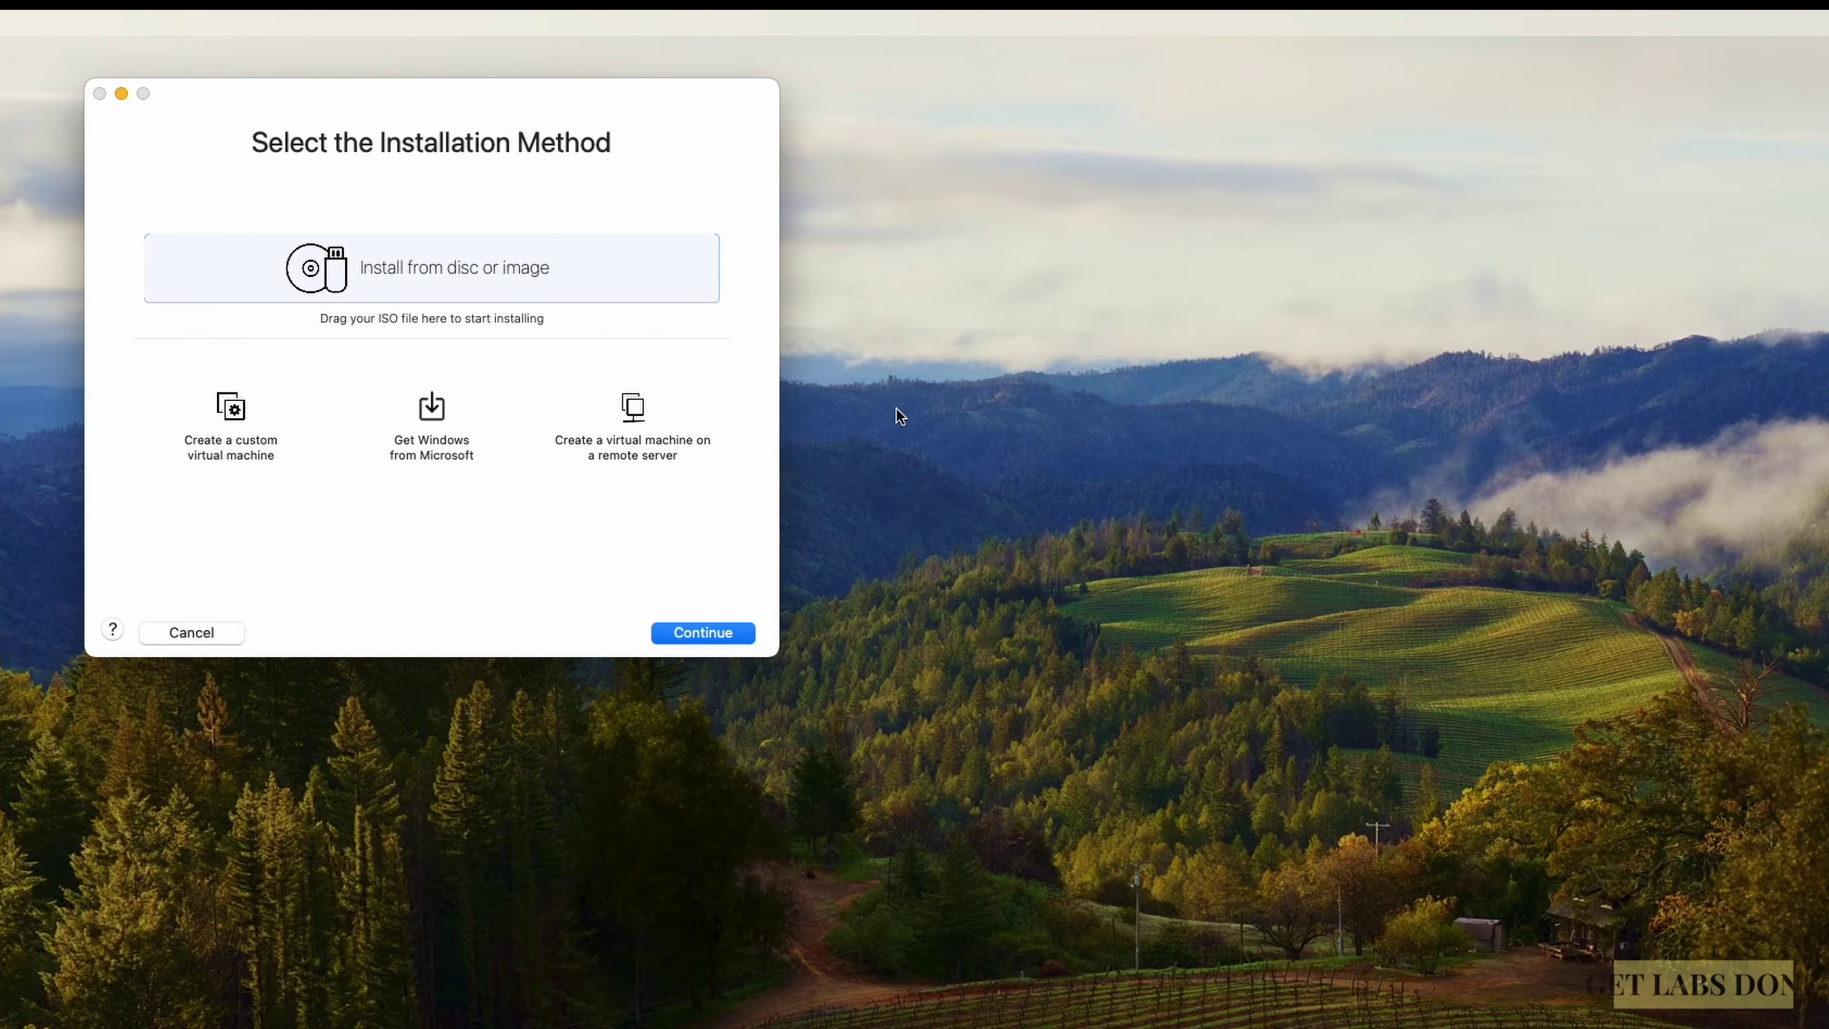
click(502, 447)
Download Windows 11 and bring the running 'Windows 11 64-bit Arm 2' VM to the front.
click(761, 632)
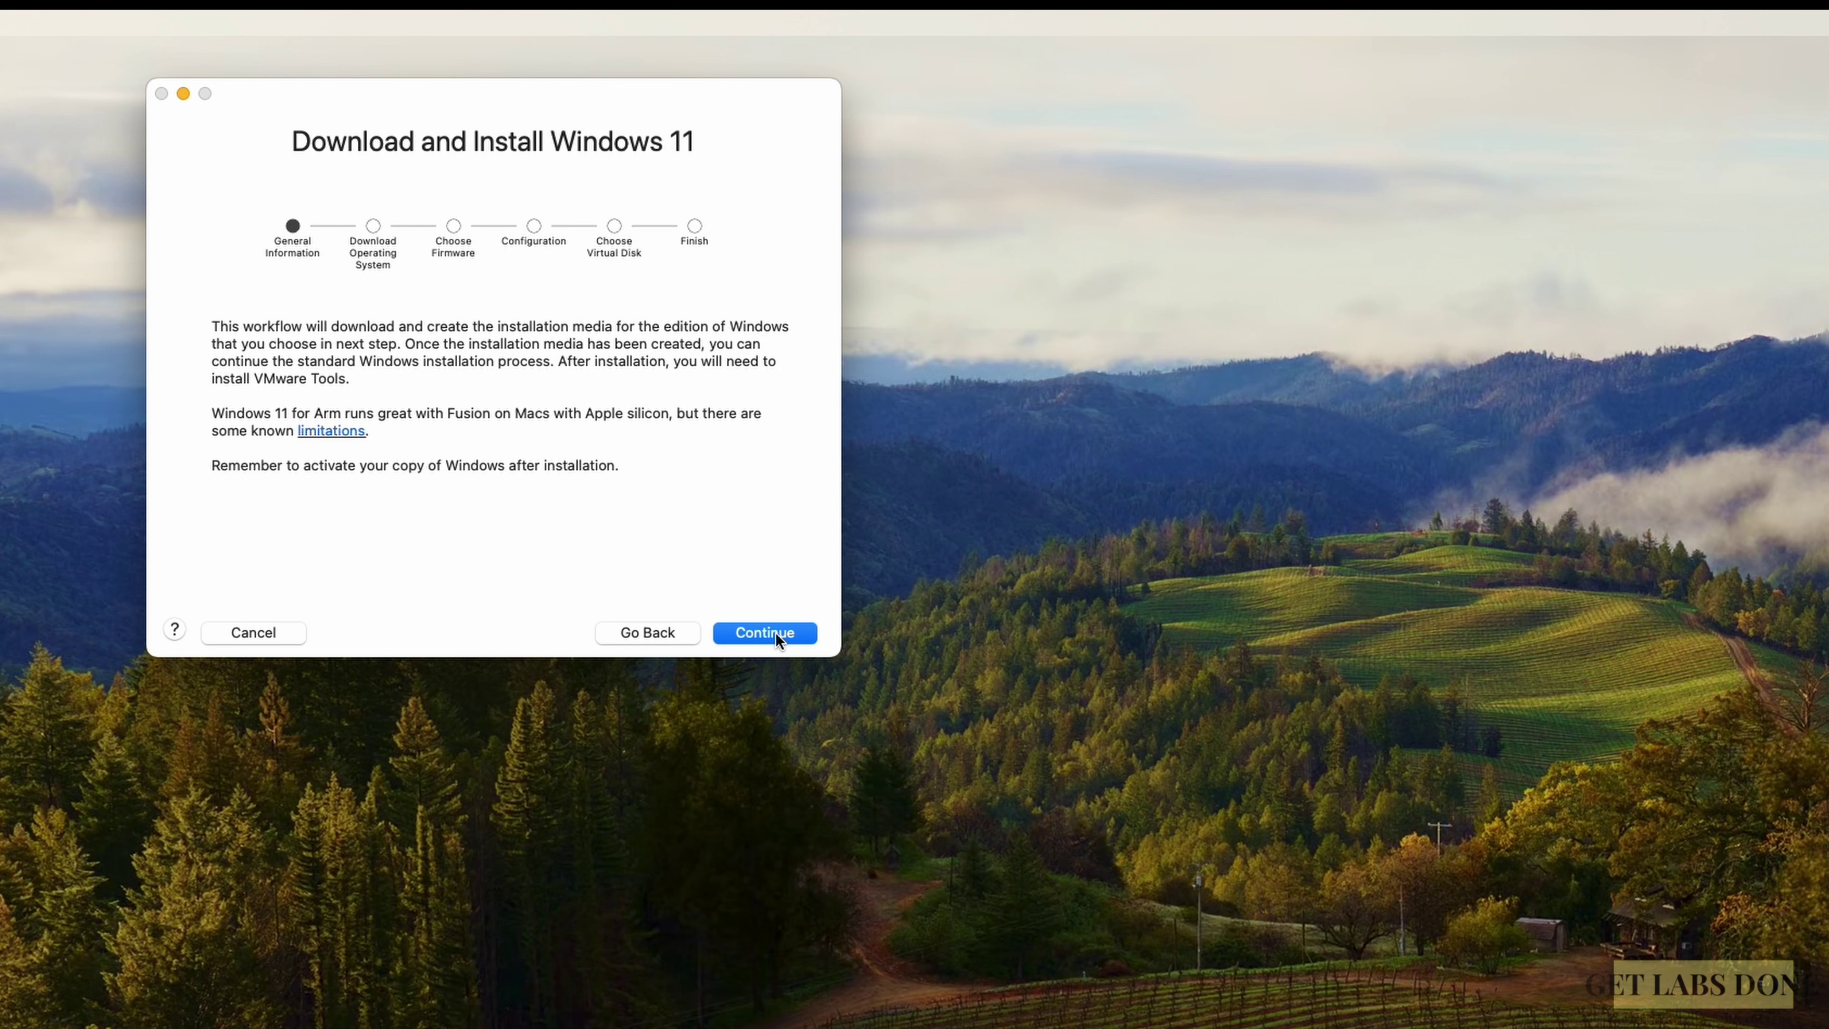
click(777, 634)
click(576, 516)
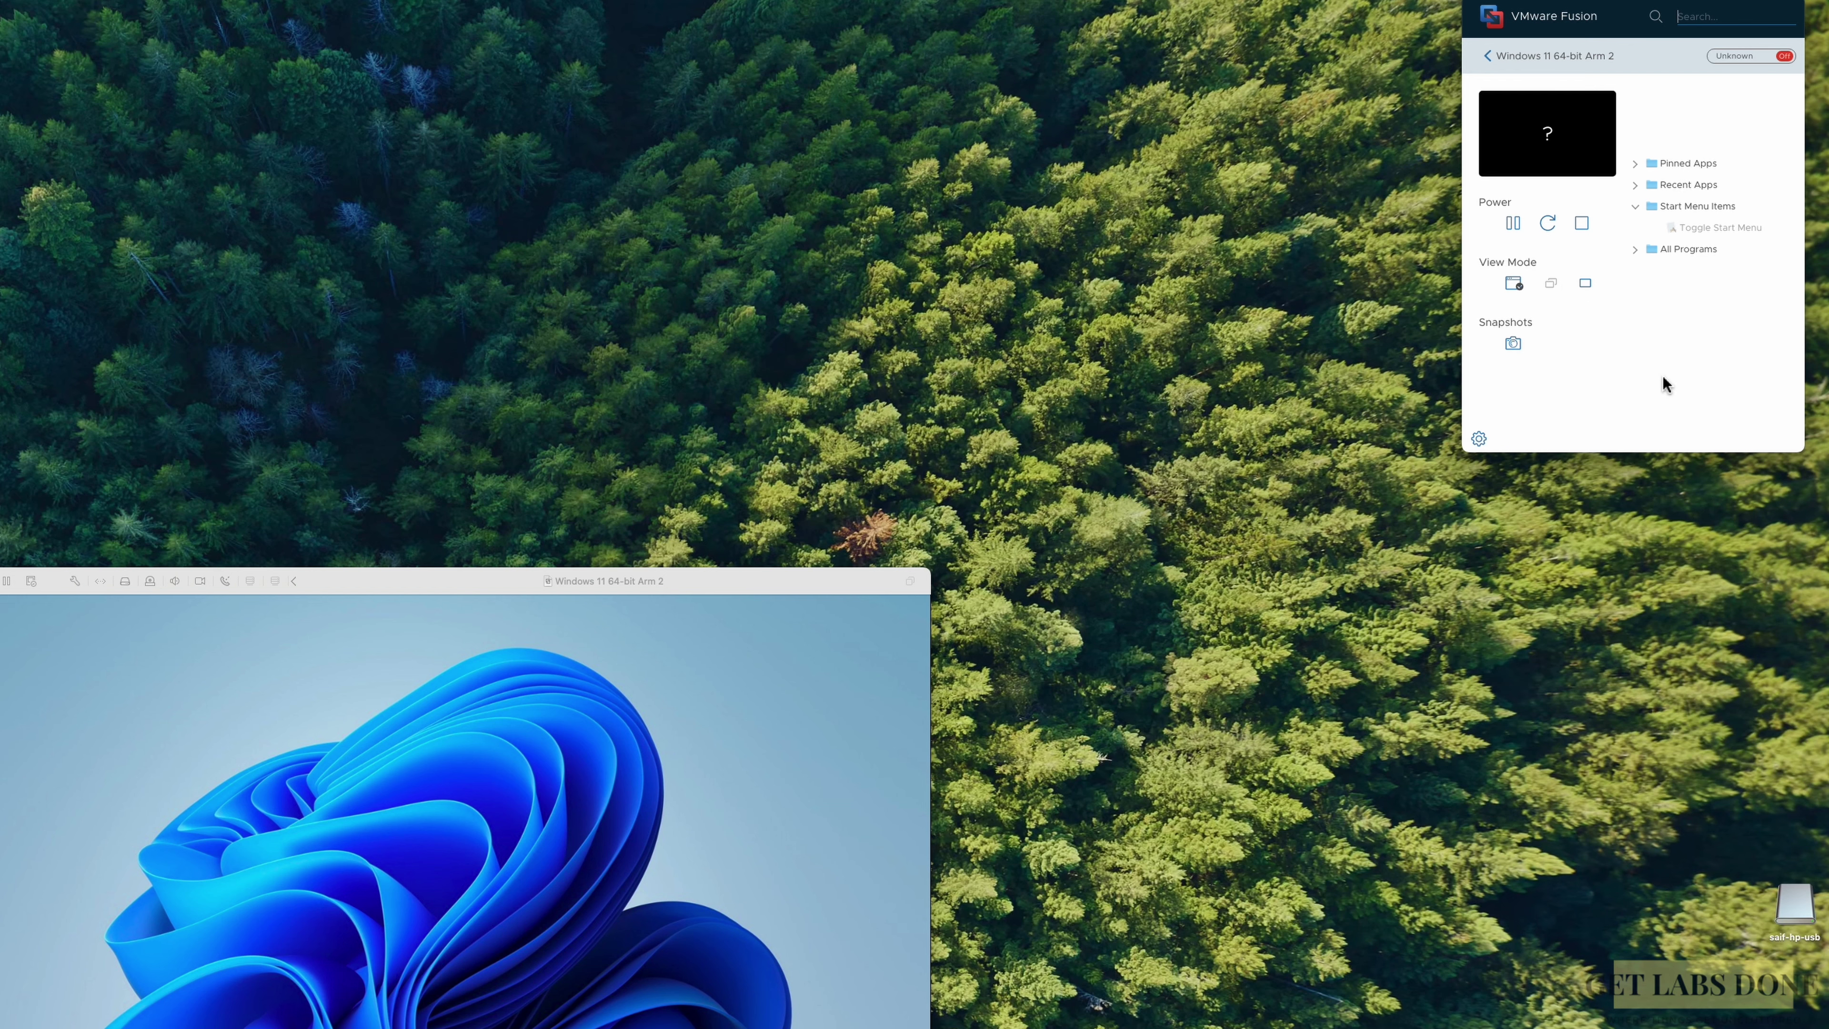
click(596, 585)
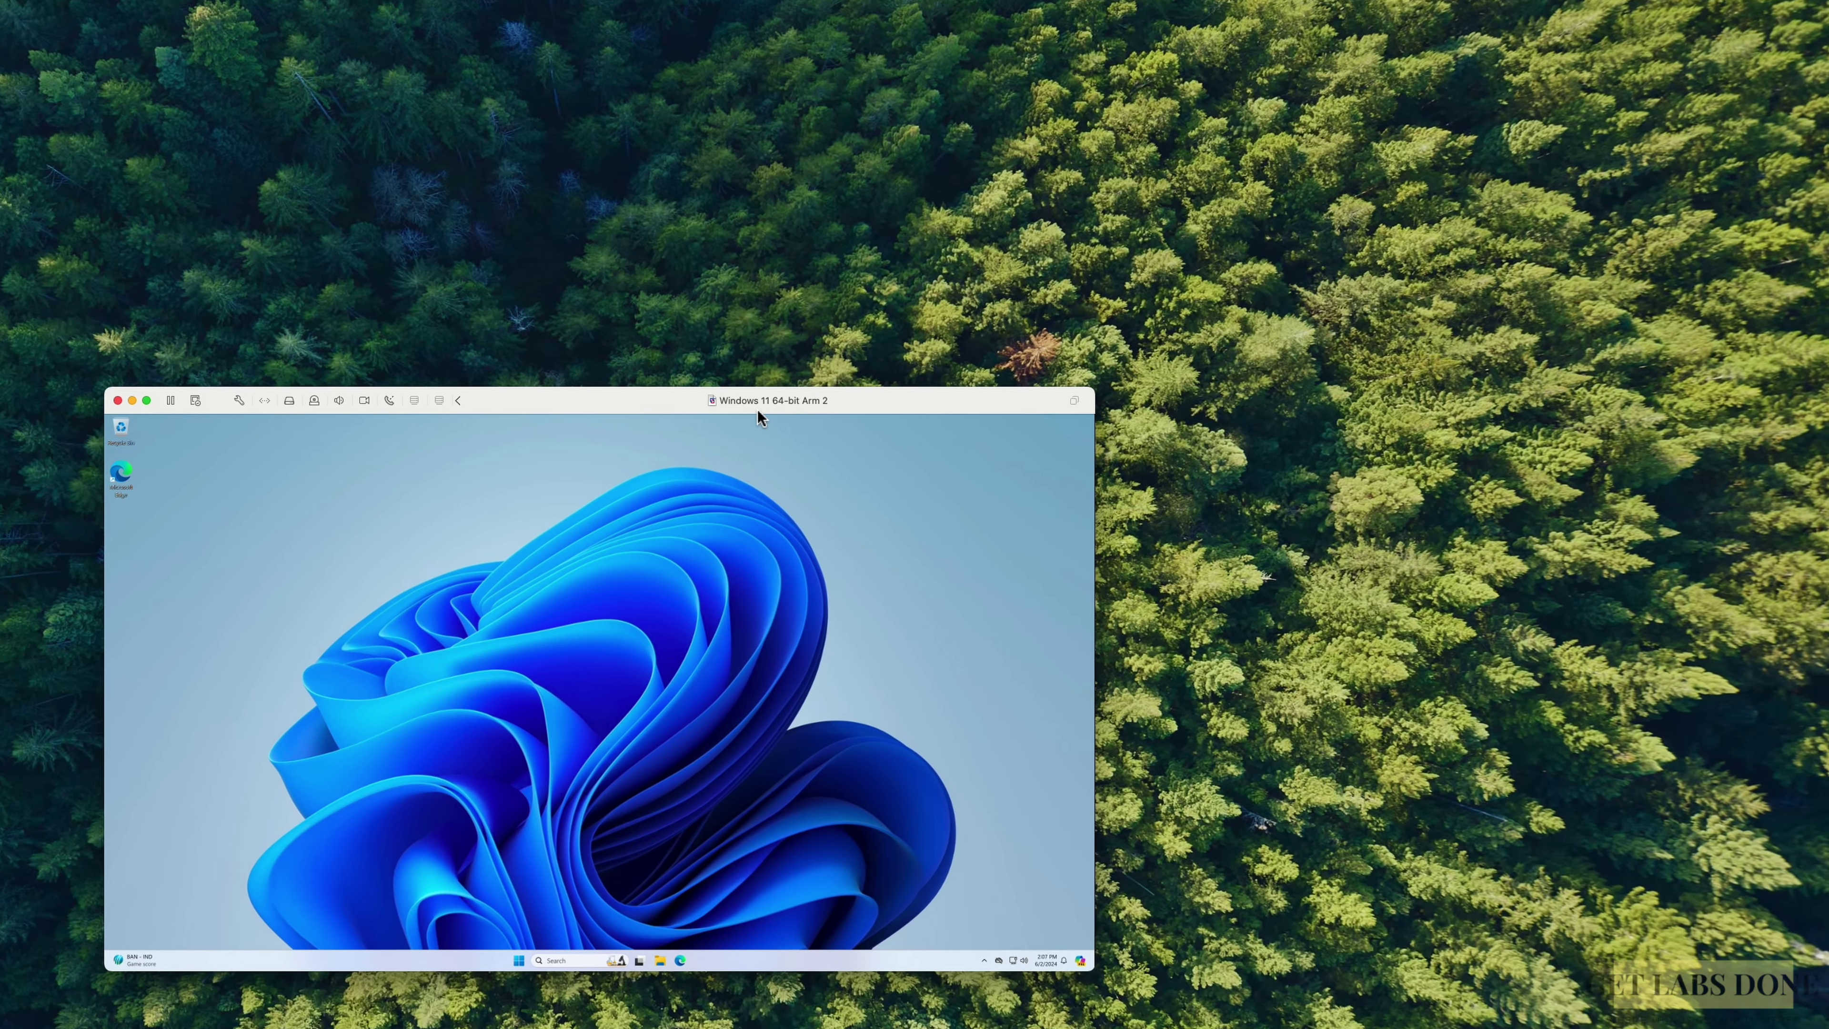